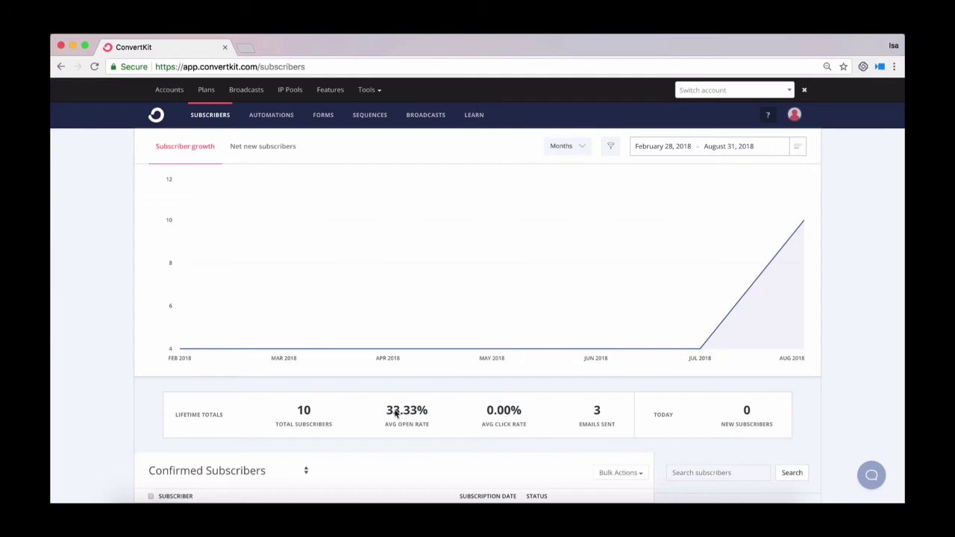
# Step: Create a new broadcast addressed to all subscribers and proceed to its content stage
pyautogui.moveTo(396, 414)
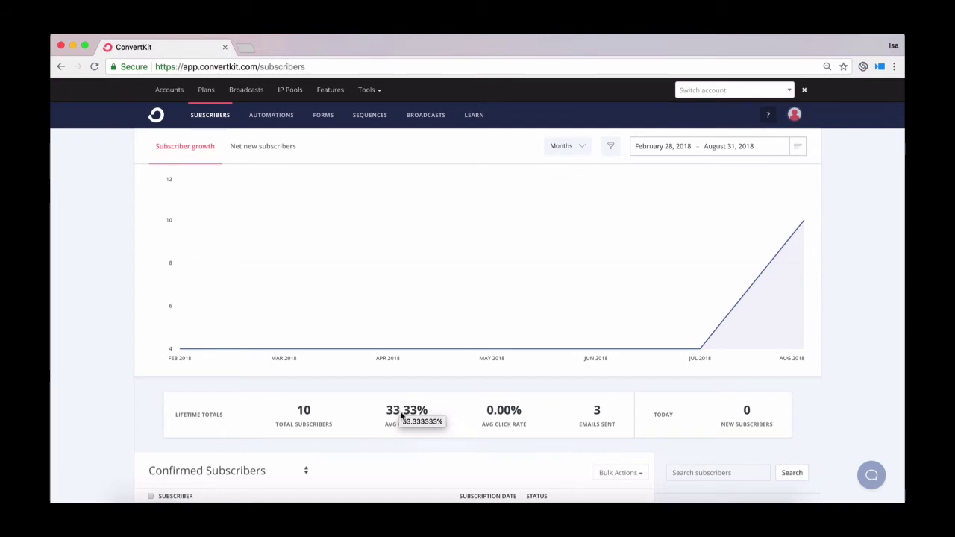
pyautogui.click(427, 117)
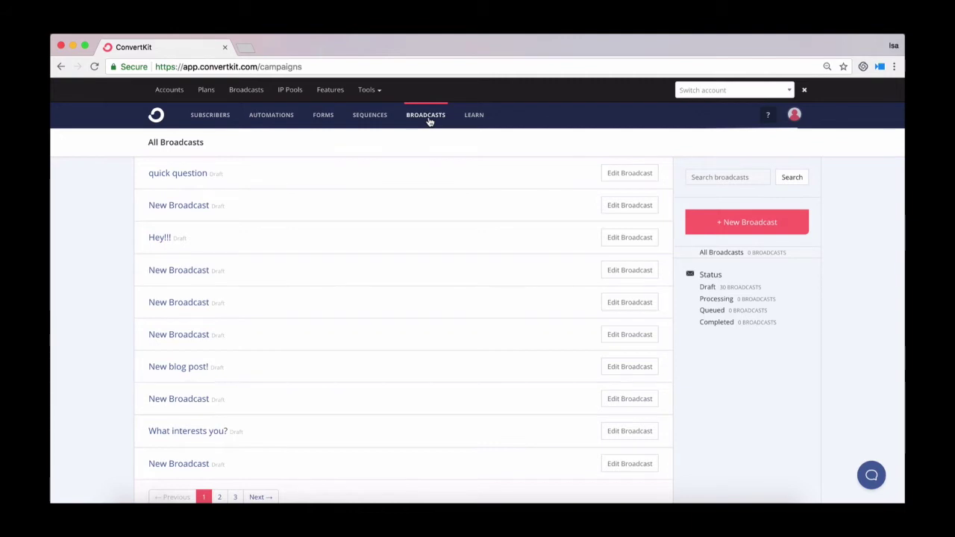
pyautogui.click(761, 222)
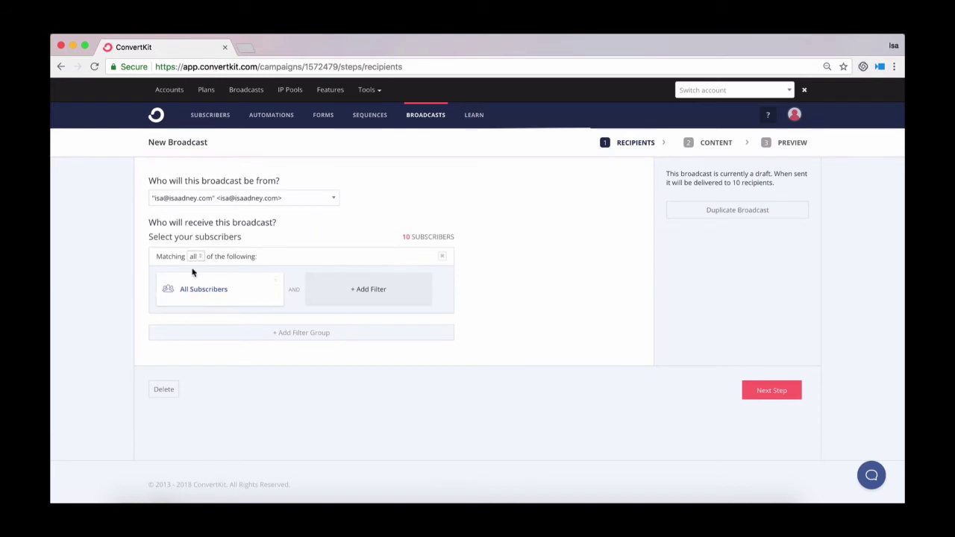
pyautogui.click(772, 392)
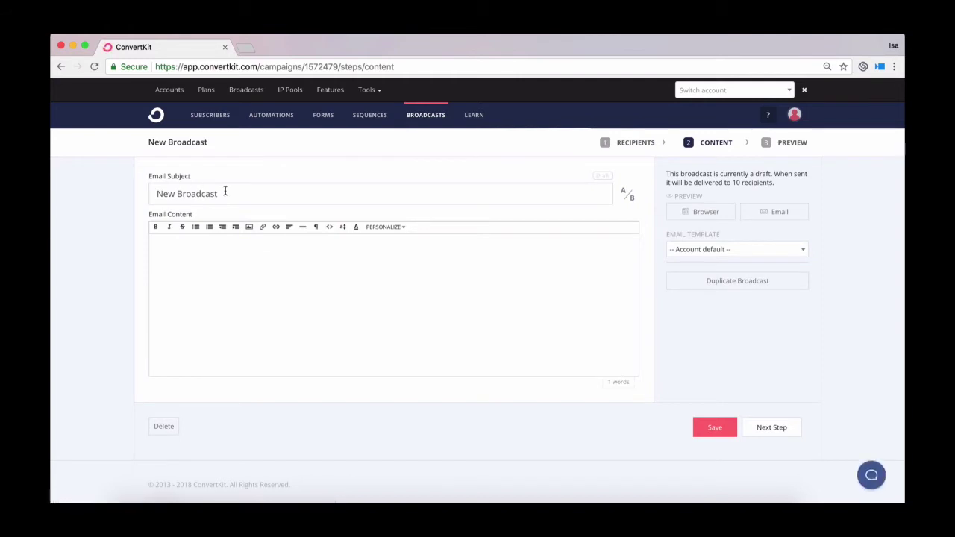
# Step: Replace the default email subject with "quick question"
pyautogui.moveTo(224, 192); pyautogui.dragTo(126, 187)
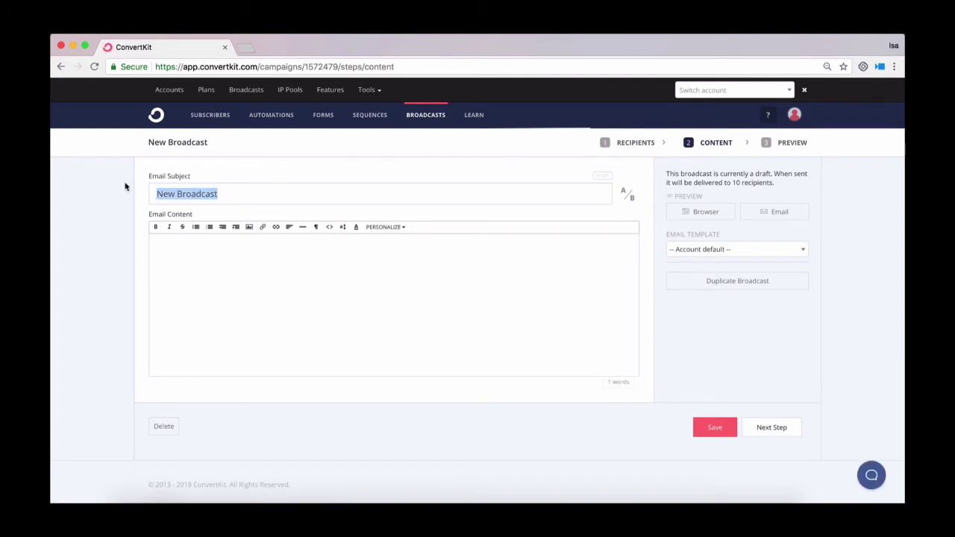
pyautogui.write('quick')
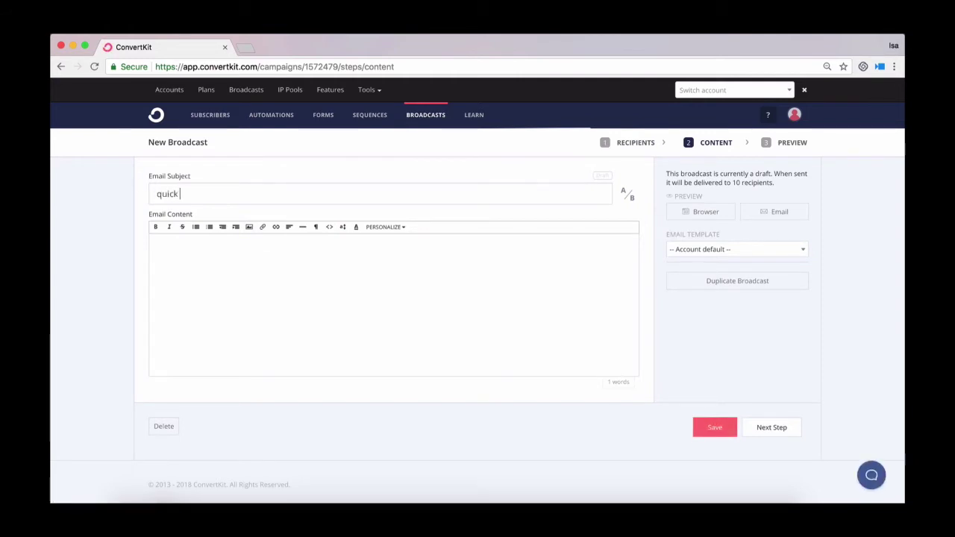
pyautogui.write(' question')
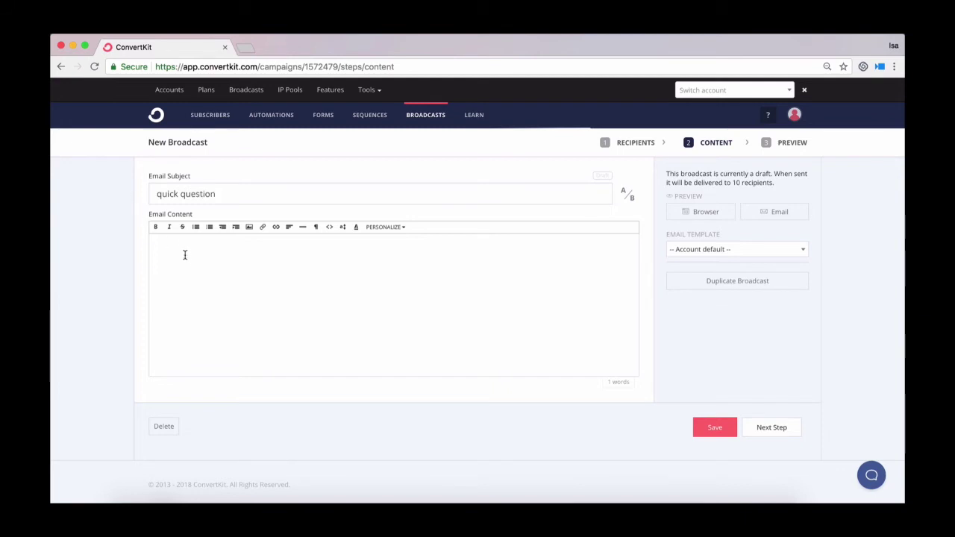
# Step: Write the opening line "Hey! Where are you in your journey right now? Click below to tell me which best describes you!" in the email body
pyautogui.click(178, 250)
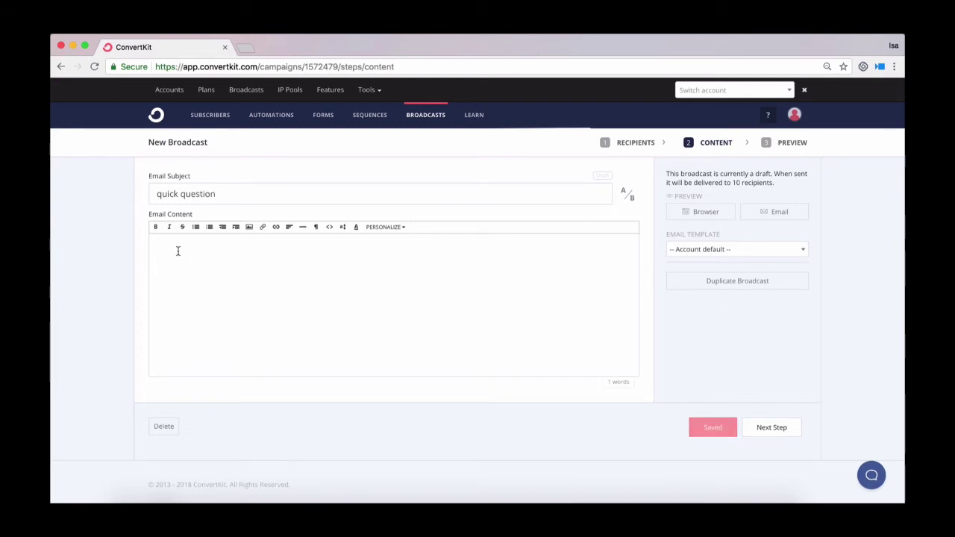
pyautogui.write('Hey! Where are you in your journey right now? Click below to tell me which best describes you!')
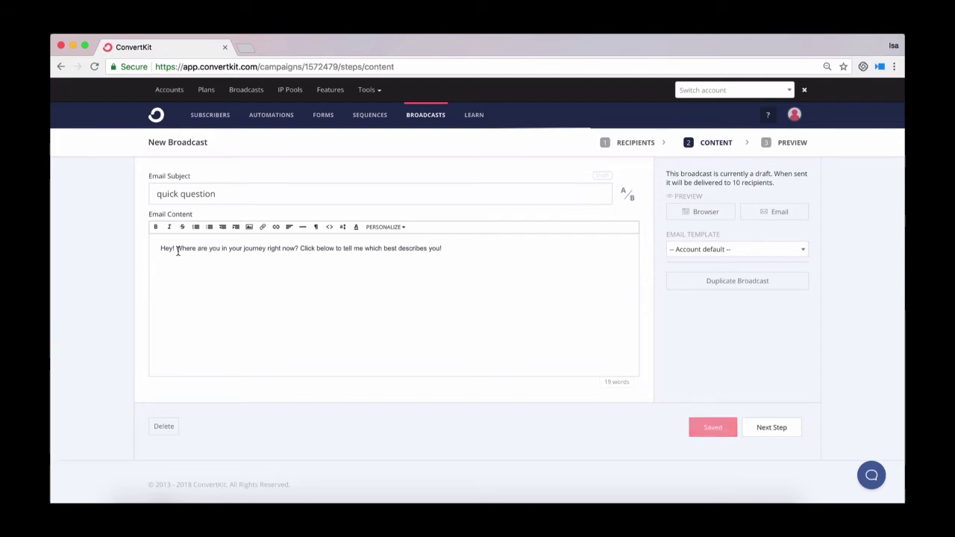
# Step: Add three answer lines below: "I have 0-100 subscribers", "I have 101-1,000 subscribers" and "I have over 1,000 subscribers"
pyautogui.click(458, 249)
pyautogui.press('Return')
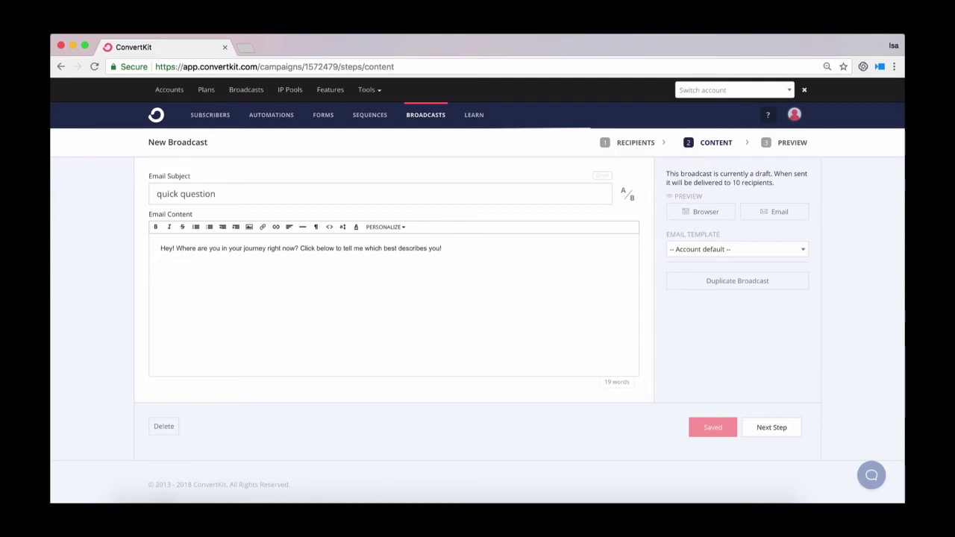
pyautogui.write('I have')
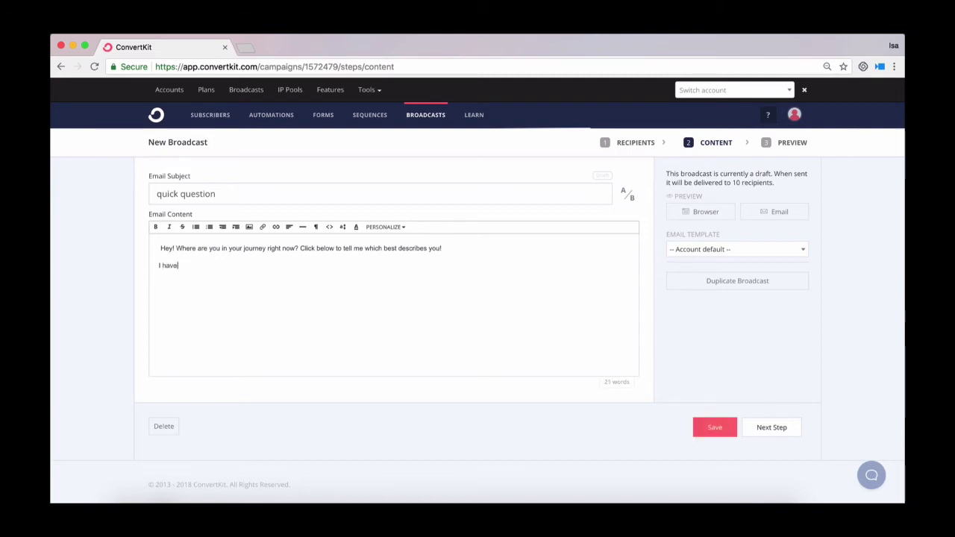
pyautogui.write(' 0-100')
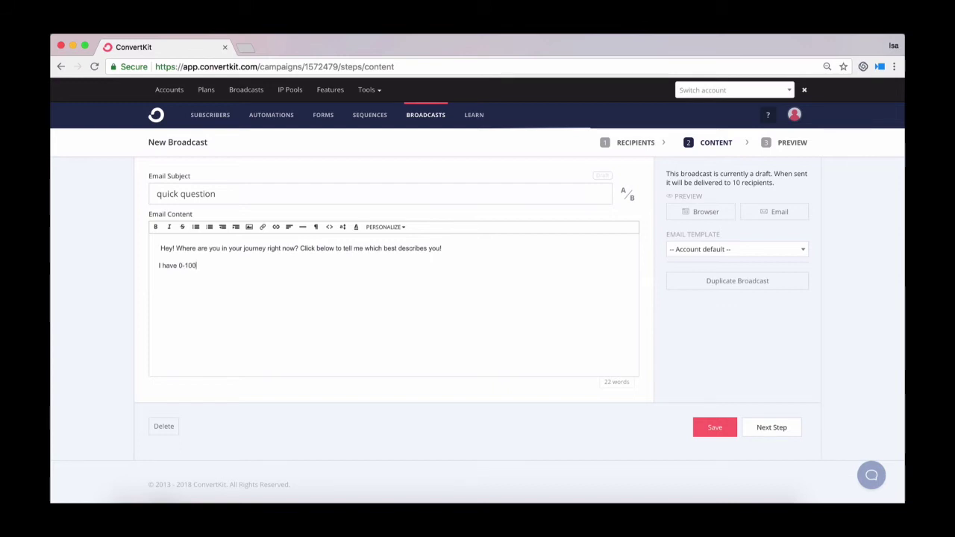
pyautogui.write(' subscribers ')
pyautogui.write('I have 101')
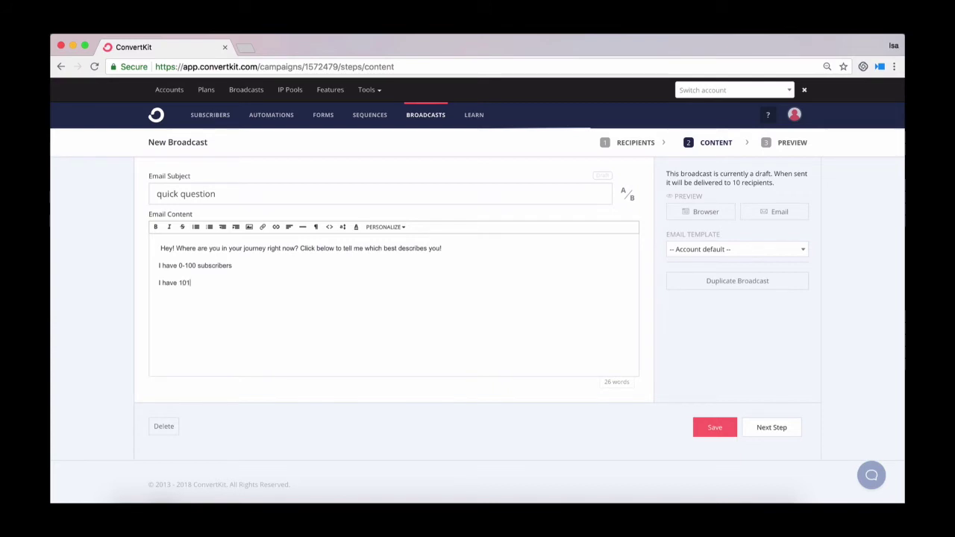
pyautogui.write('-1,000 subscribers')
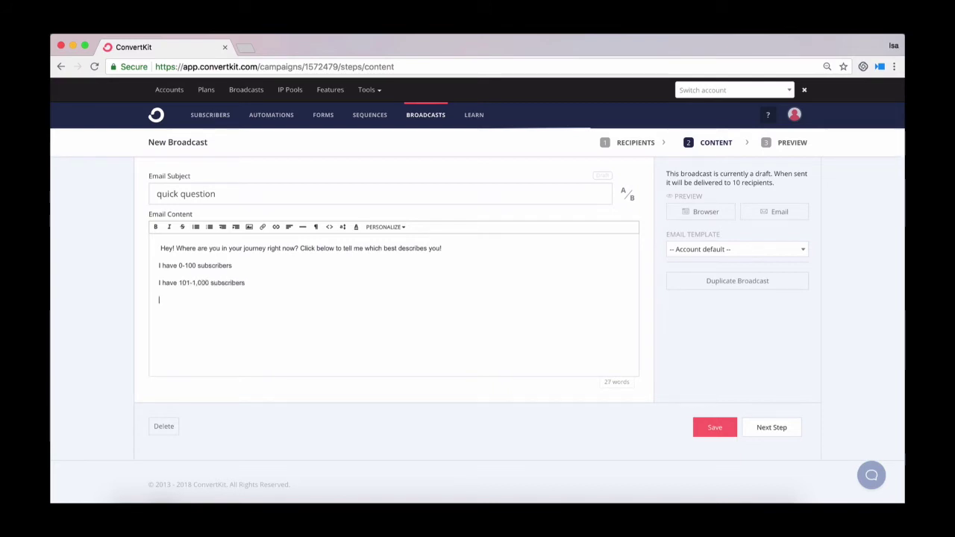
pyautogui.press('Return')
pyautogui.write('I have over 1,000 subscribers')
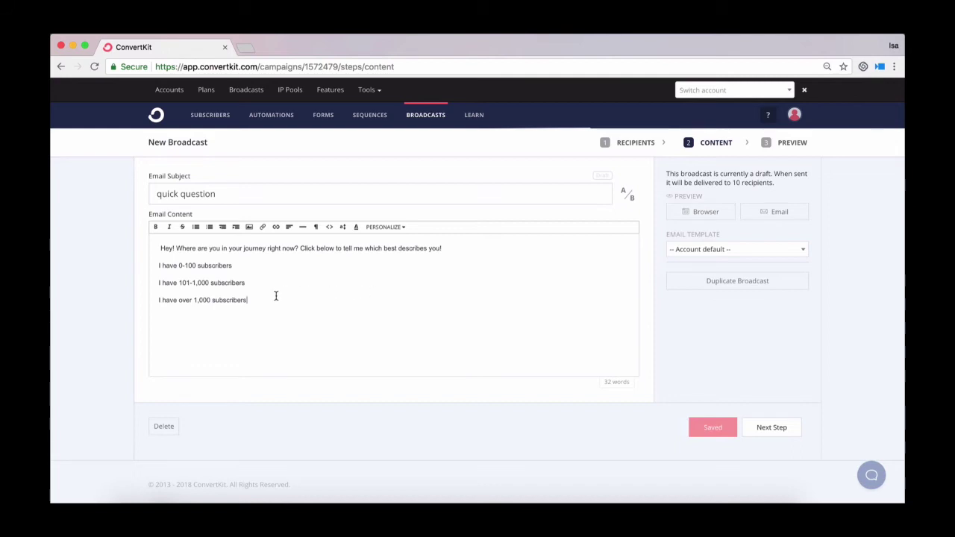
# Step: Start a link on the "I have 0-100 subscribers" line with the URL app.convertkit.com/preferences-confirmed
pyautogui.moveTo(236, 267); pyautogui.dragTo(129, 270)
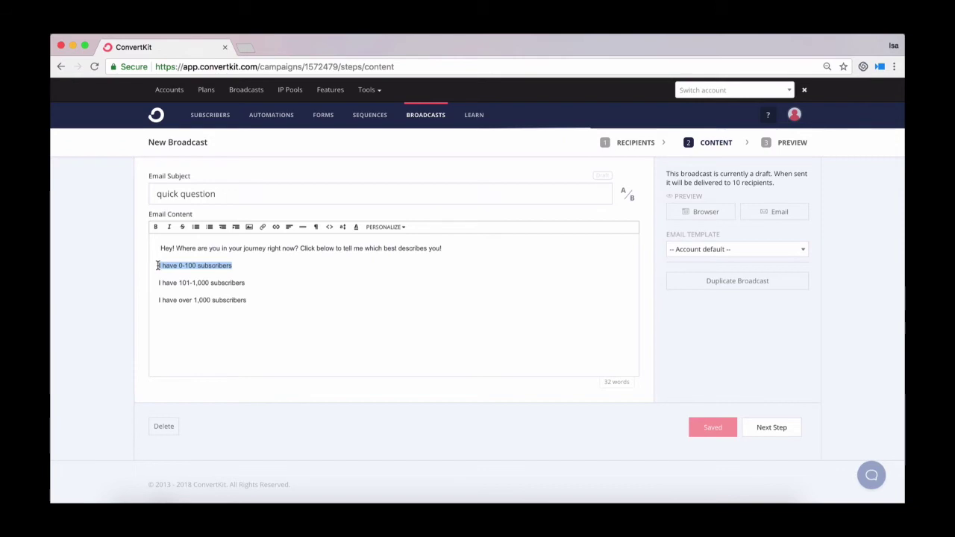
pyautogui.click(276, 228)
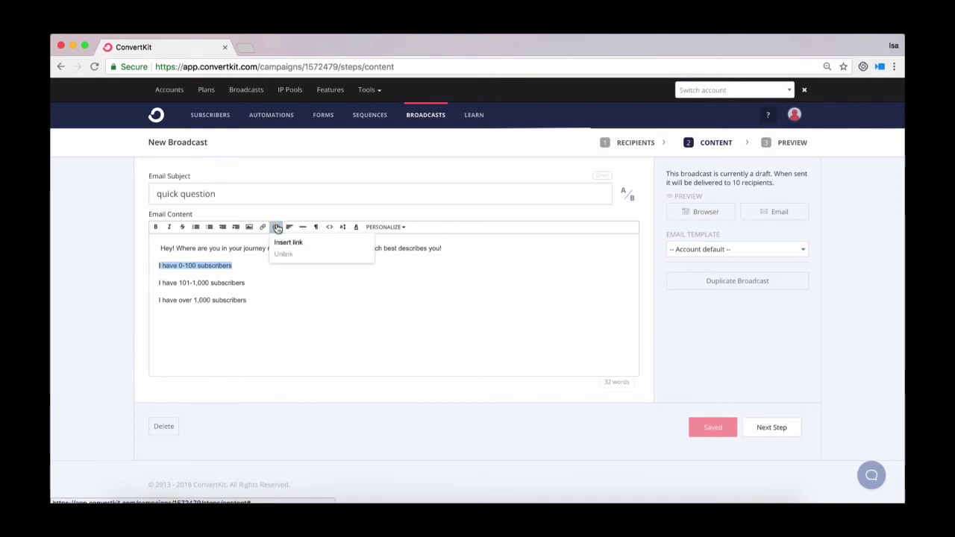
pyautogui.click(289, 243)
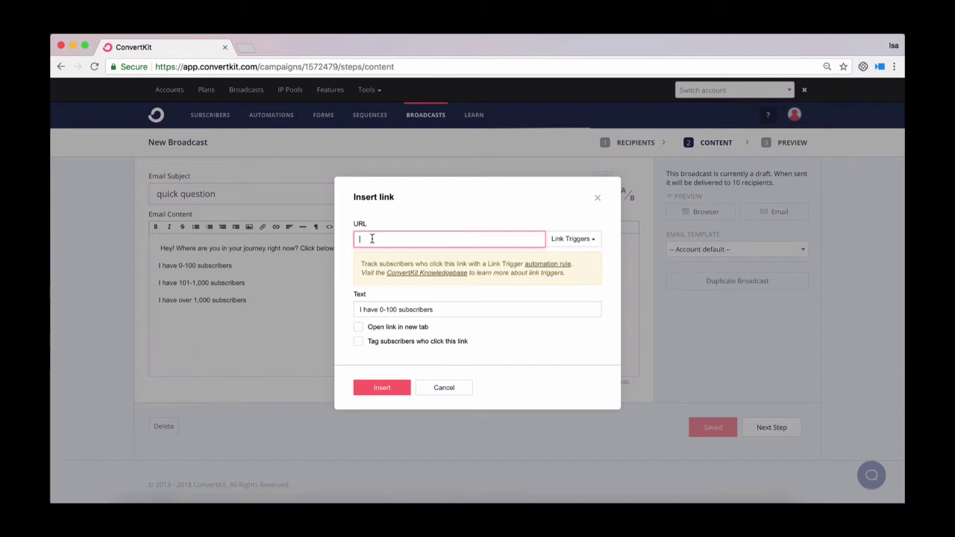
pyautogui.write('Hey! Where are you in your journey right now? Click below to tell me which best describes you!')
pyautogui.press('super+z')
pyautogui.click(887, 34)
pyautogui.click(703, 50)
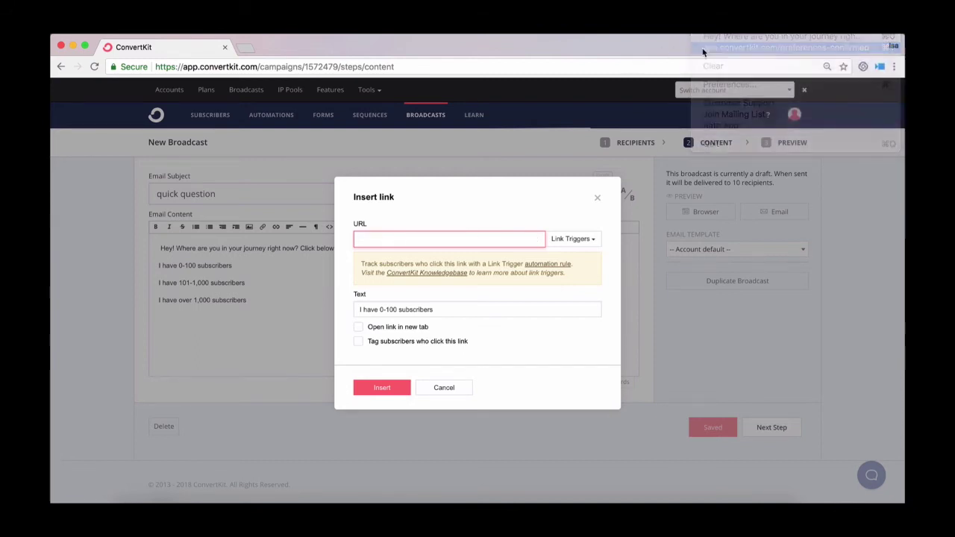
pyautogui.write('app.convertkit.com/preferences-confirmed')
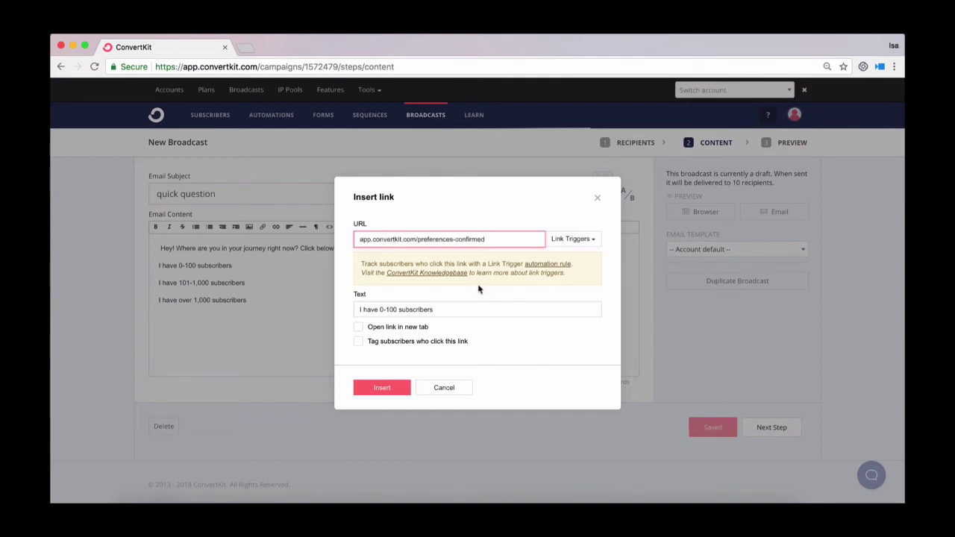
# Step: Copy the link's URL, view its page in a new browser tab, and return to the broadcast
pyautogui.tripleClick(501, 240)
pyautogui.hotkey('ctrl', 'c')
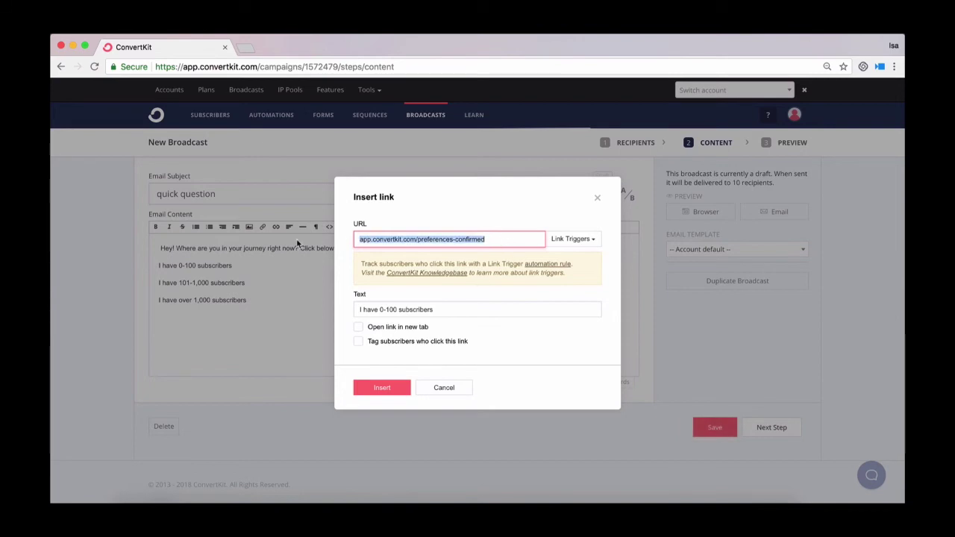
pyautogui.click(245, 47)
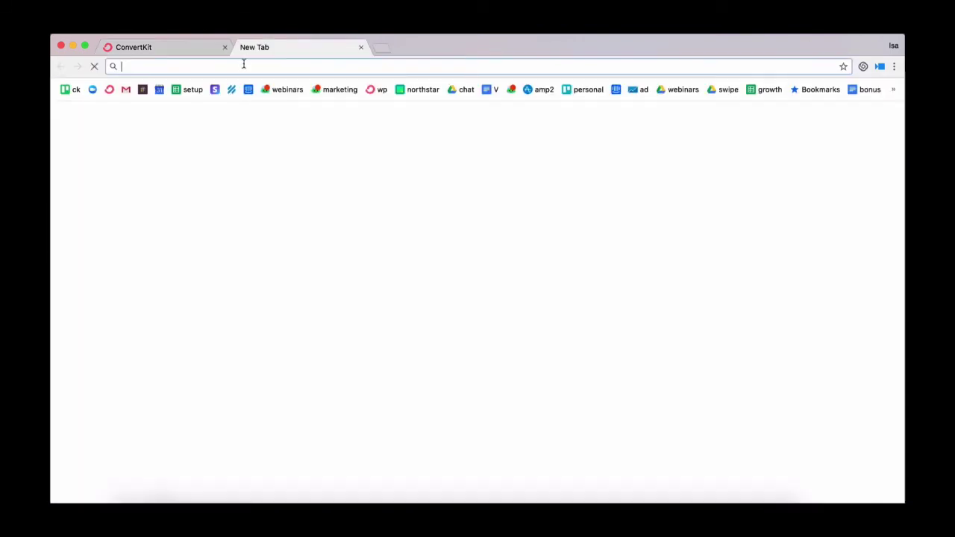
pyautogui.hotkey('ctrl', 'v')
pyautogui.press('Return')
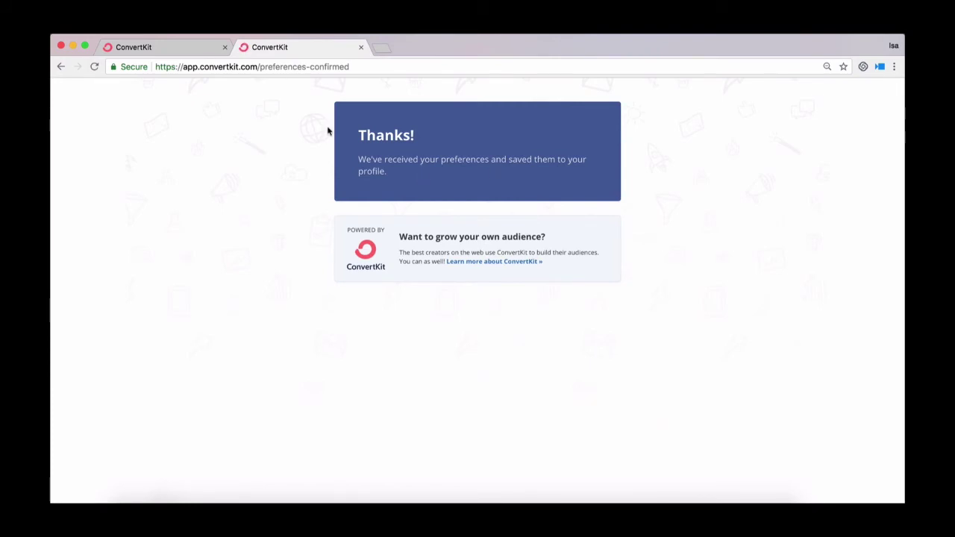
pyautogui.click(157, 47)
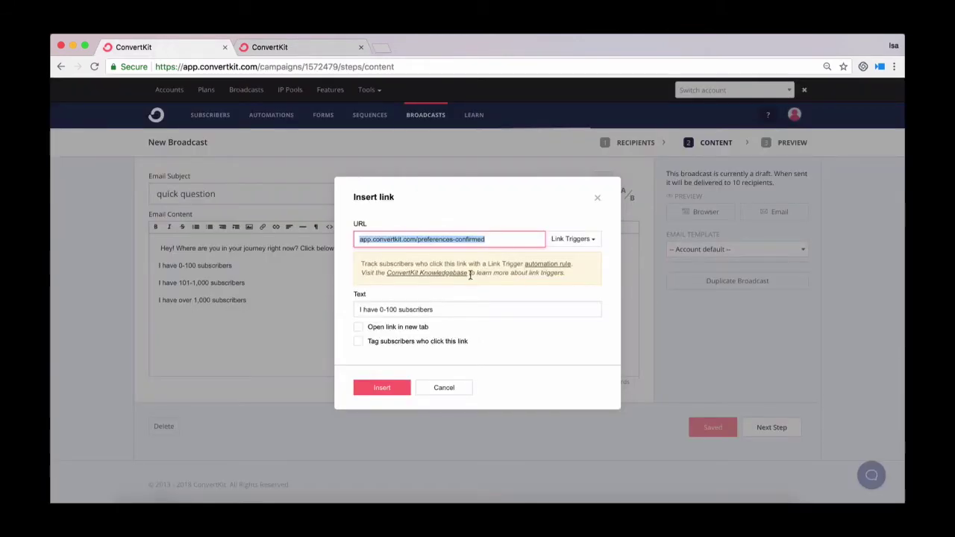
# Step: Make the link open in a new tab, tag subscribers who click it as "beginner", and insert it
pyautogui.click(357, 328)
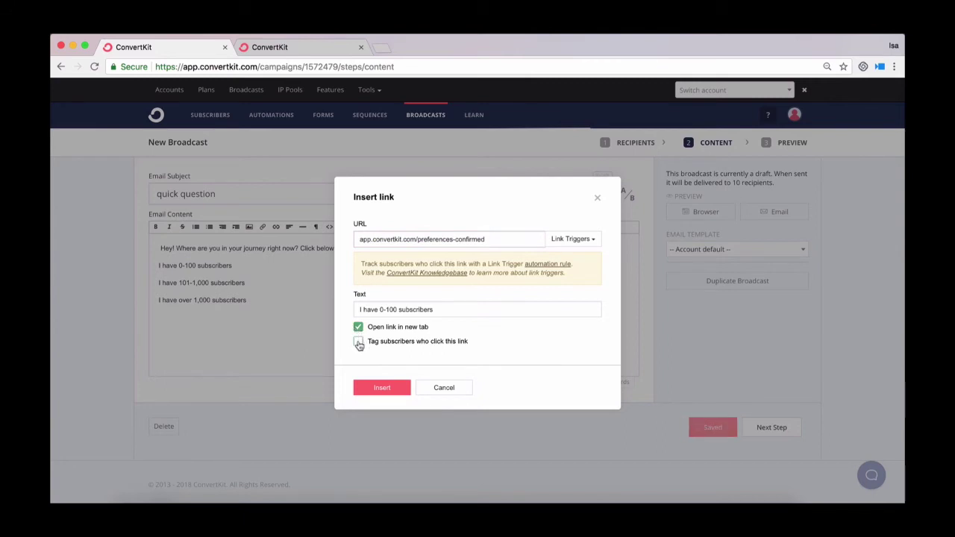
pyautogui.click(358, 342)
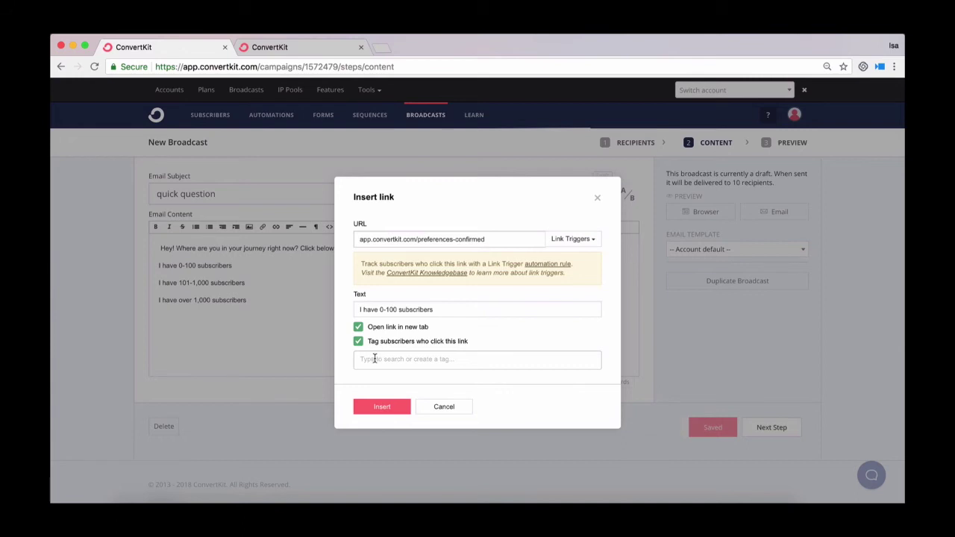
pyautogui.click(374, 360)
pyautogui.write('beginner')
pyautogui.click(382, 409)
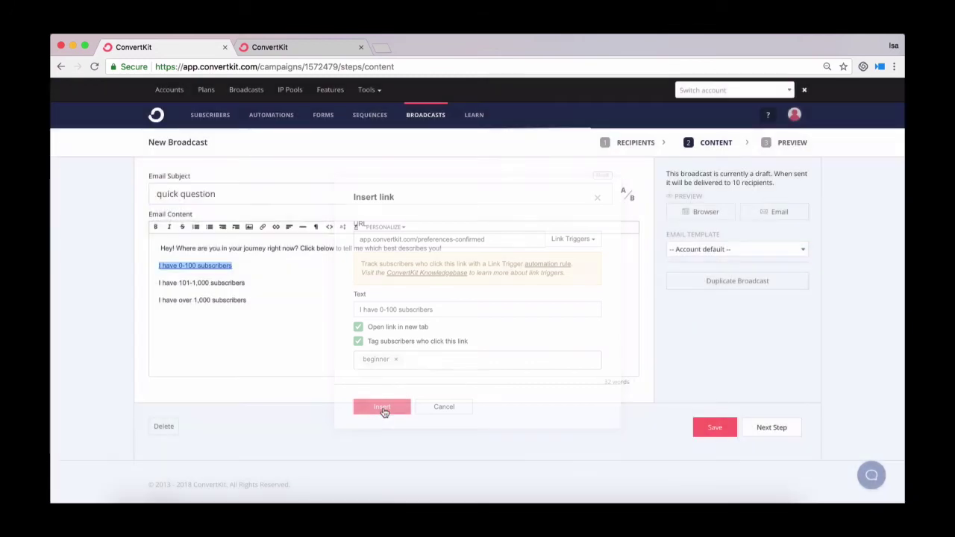
pyautogui.click(280, 261)
pyautogui.click(195, 266)
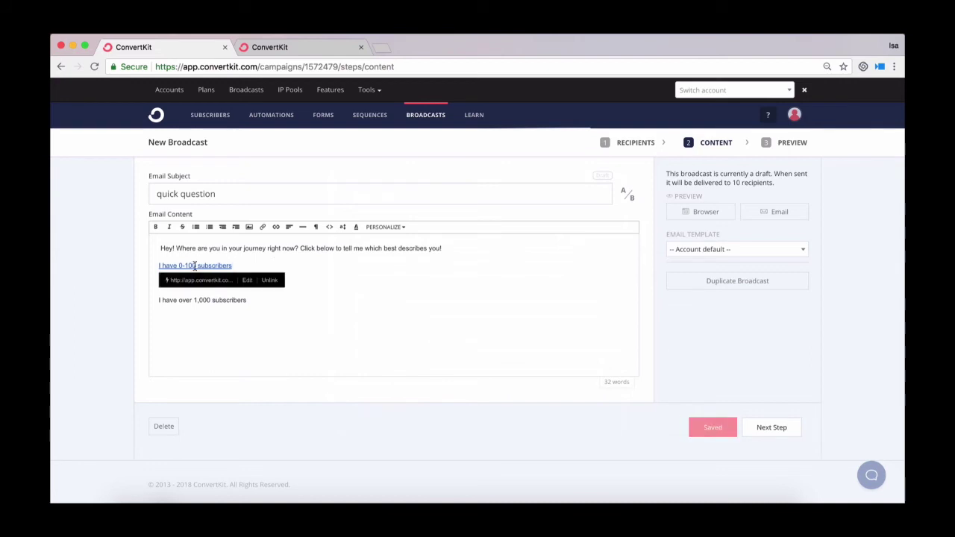
pyautogui.click(277, 263)
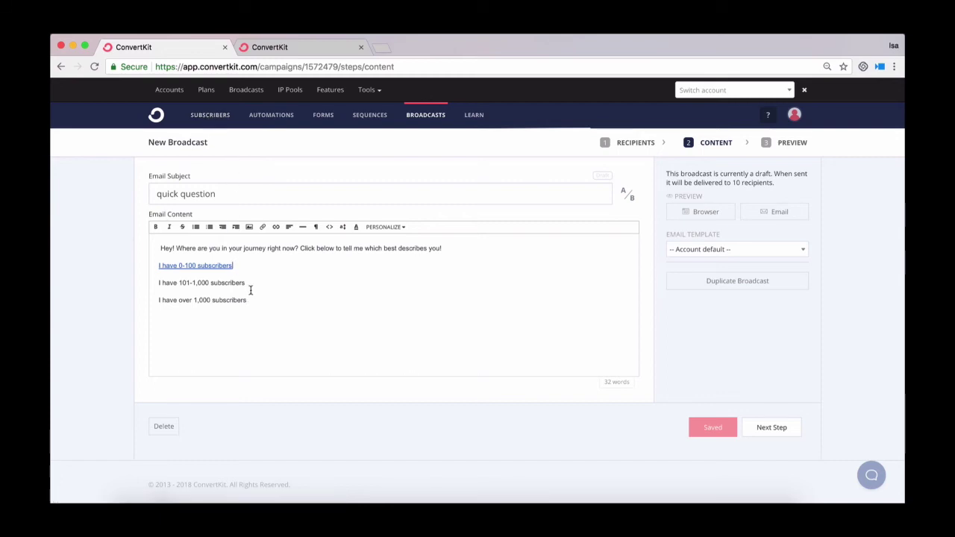
# Step: Start a link on the "I have 101-1,000 subscribers" line with the URL app.convertkit.com/preferences-confirmed
pyautogui.moveTo(247, 284); pyautogui.dragTo(153, 283)
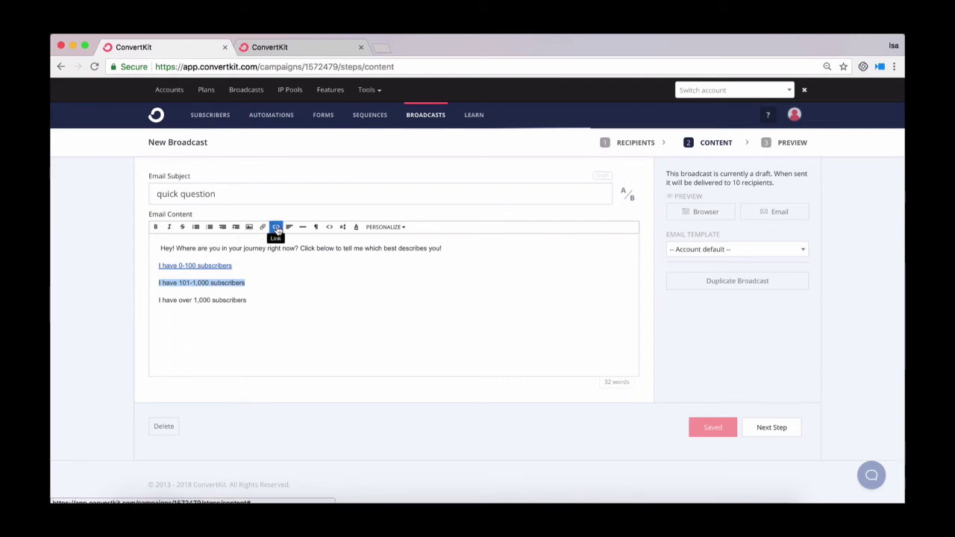
pyautogui.click(276, 227)
pyautogui.click(284, 241)
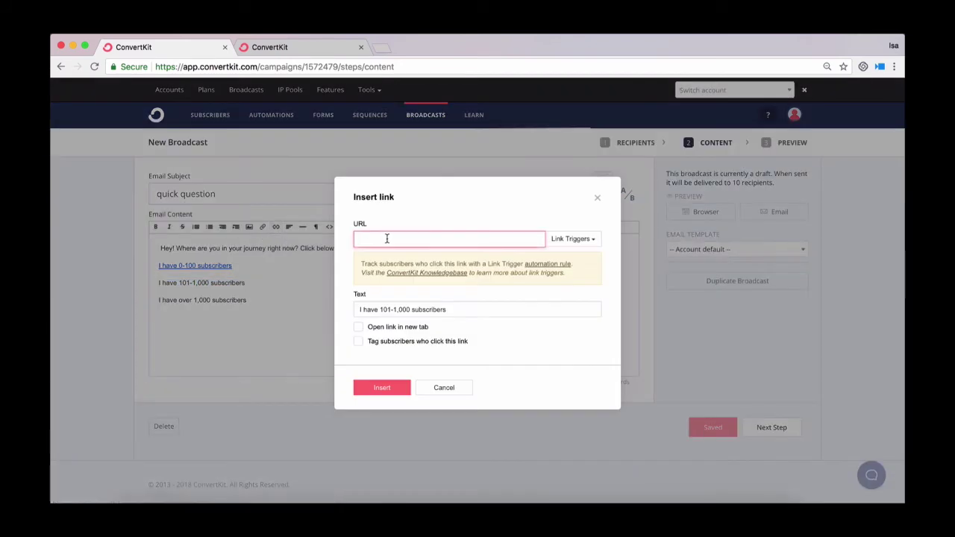
pyautogui.press('super+v')
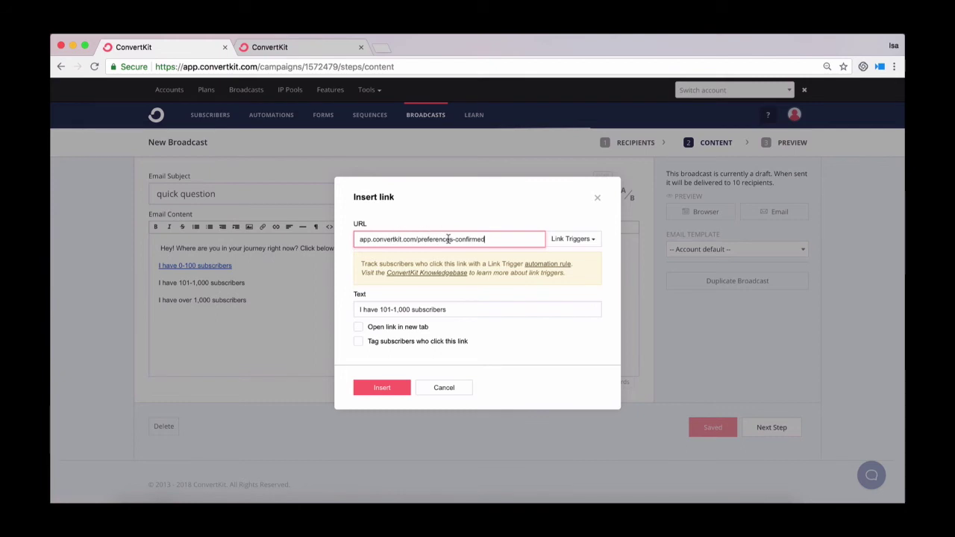
# Step: Make the link open in a new tab, tag subscribers who click it as "intermediate", and insert it
pyautogui.click(358, 326)
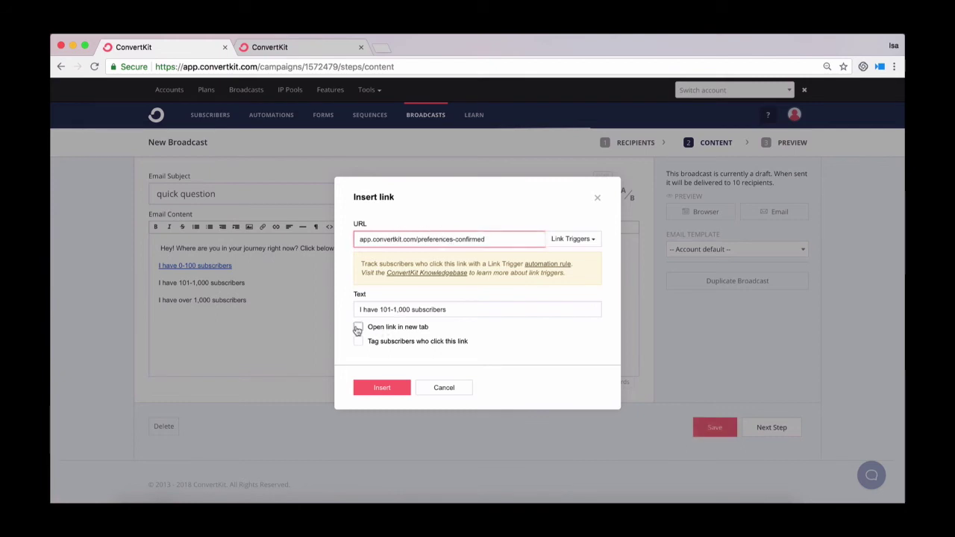
pyautogui.click(358, 341)
pyautogui.click(376, 363)
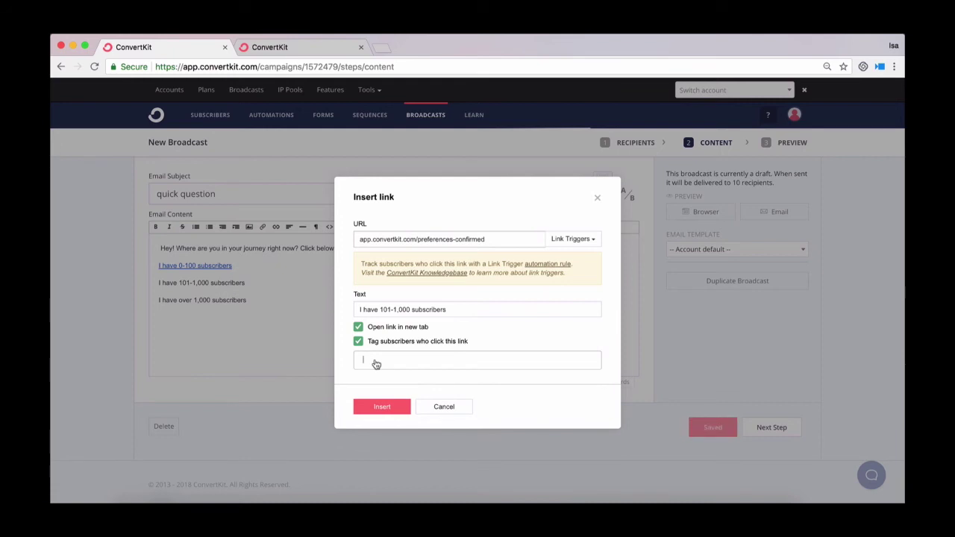
pyautogui.write('intermediate')
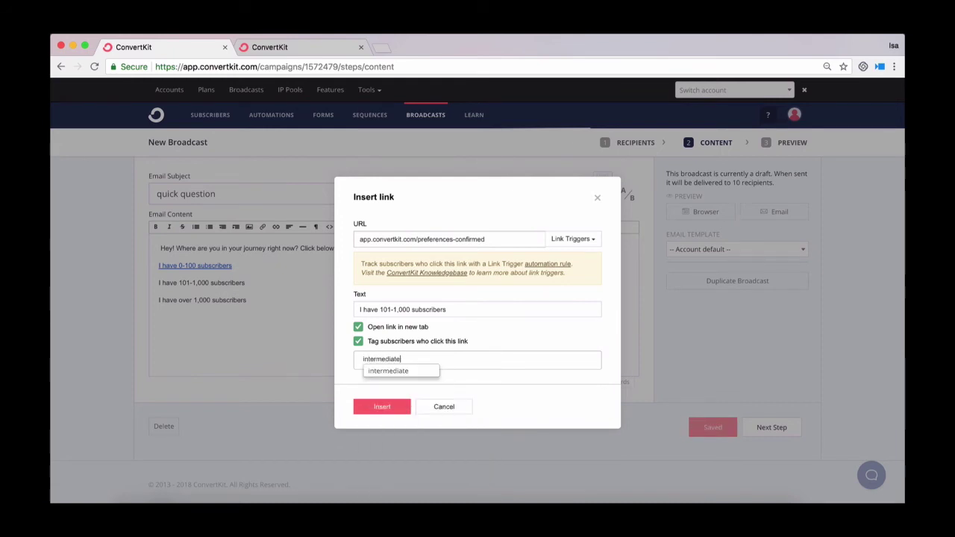
pyautogui.click(394, 372)
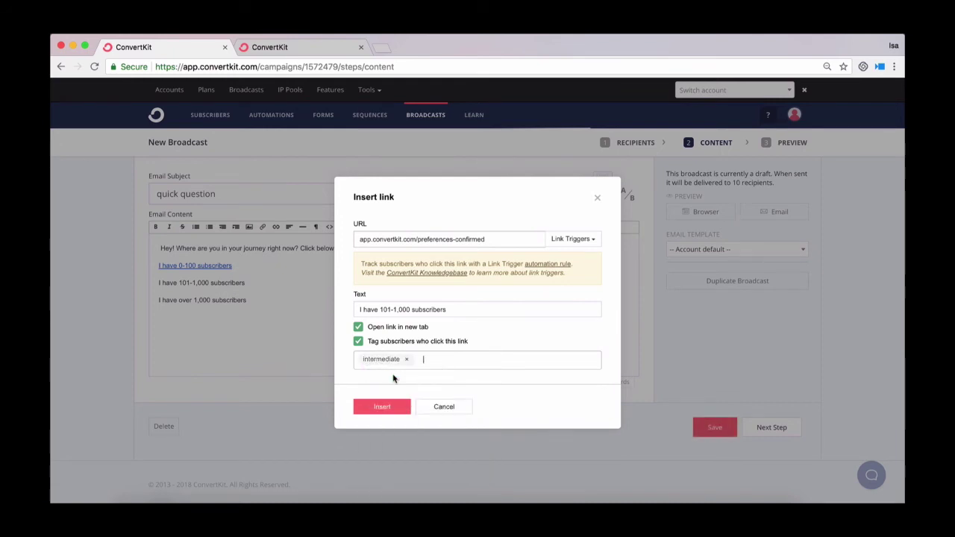
pyautogui.click(383, 410)
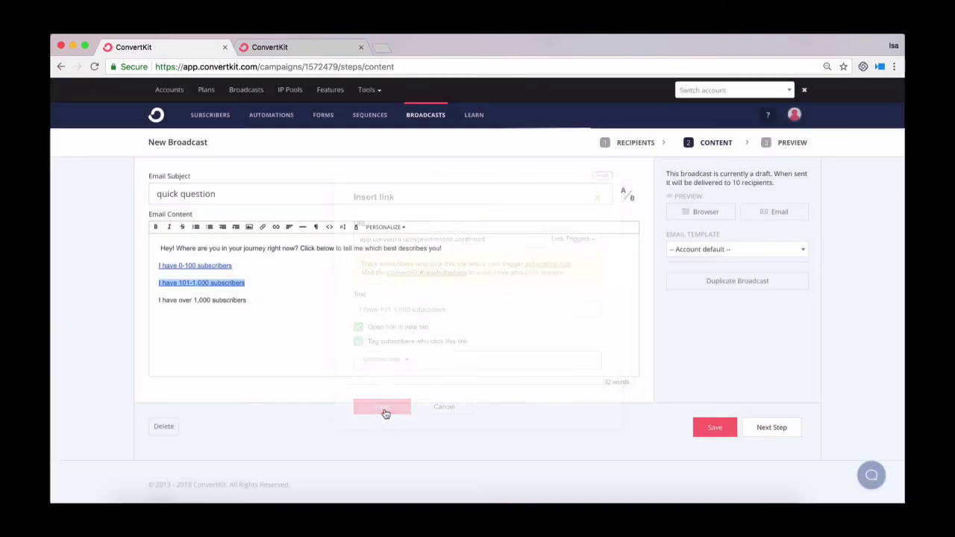
# Step: Link "I have over 1,000 subscribers" to app.convertkit.com/preferences-confirmed, opening in a new tab and tagging subscribers who click it as "advanced"
pyautogui.moveTo(245, 299); pyautogui.dragTo(97, 306)
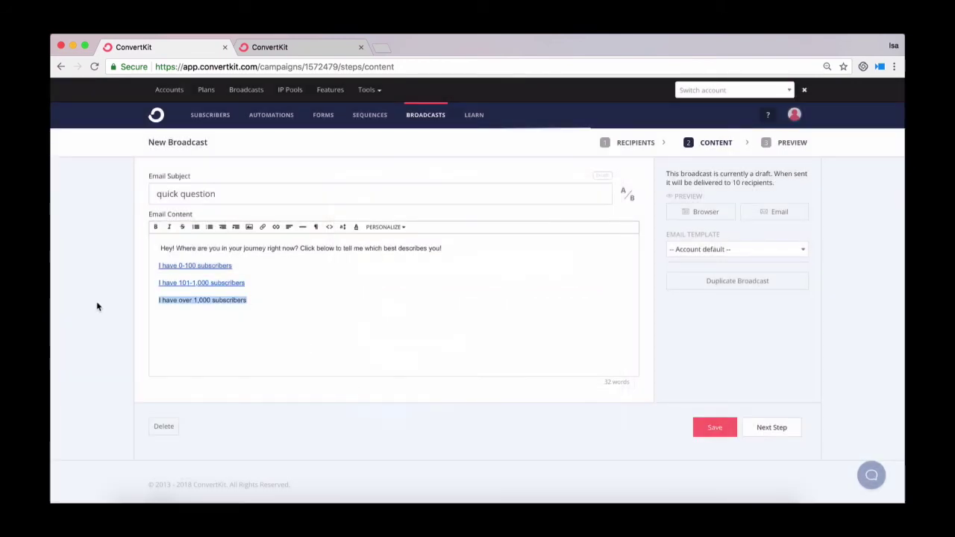
pyautogui.click(276, 228)
pyautogui.click(287, 242)
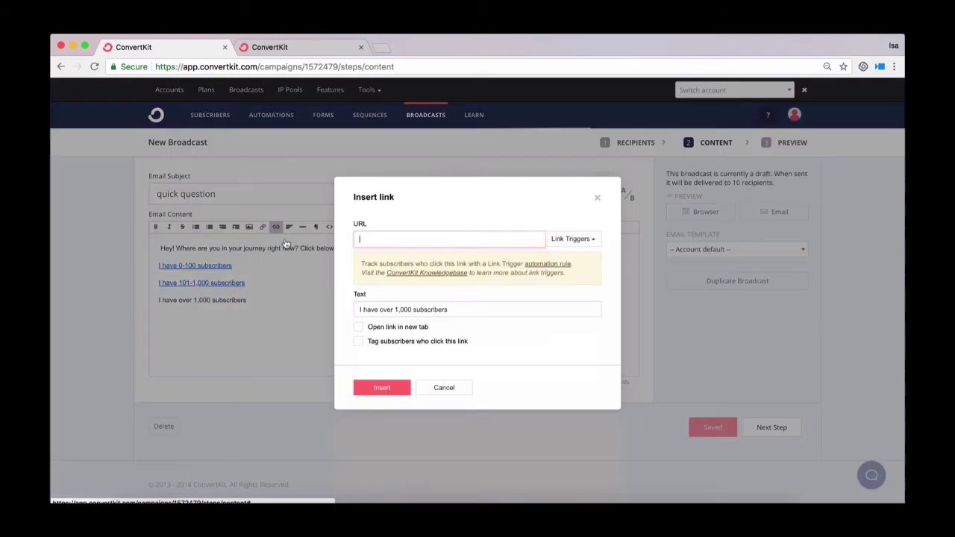
pyautogui.write('app.convertkit.com/preferences-confirmed')
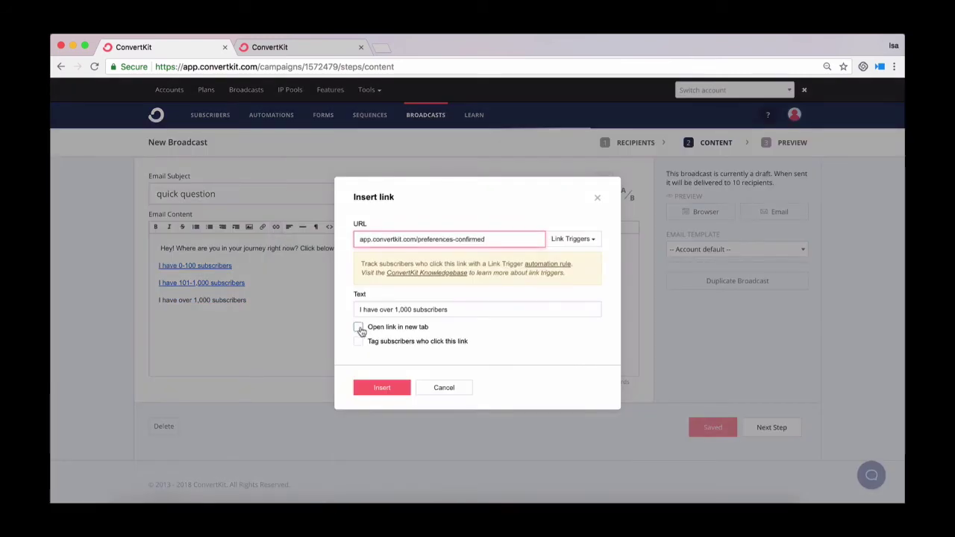
pyautogui.click(357, 327)
pyautogui.click(358, 342)
pyautogui.click(376, 360)
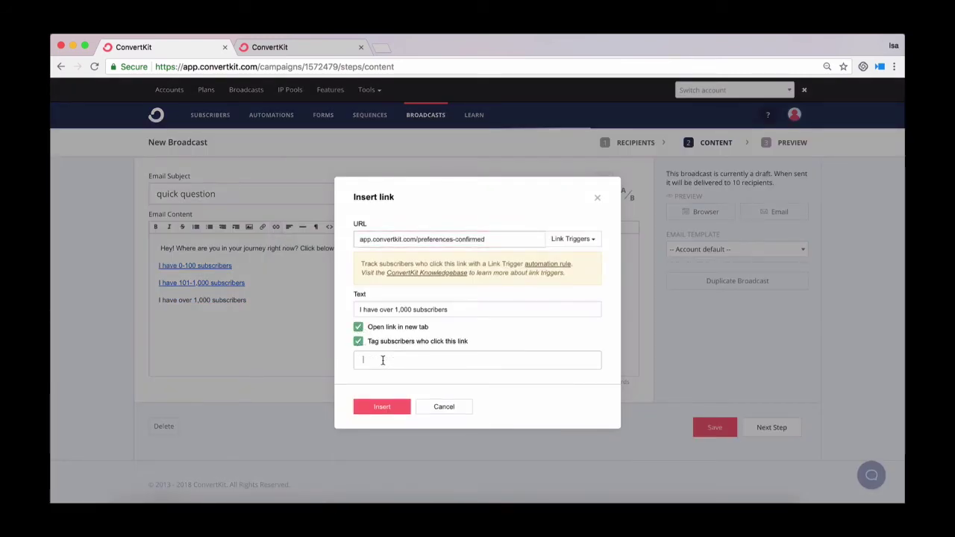
pyautogui.write('advanced')
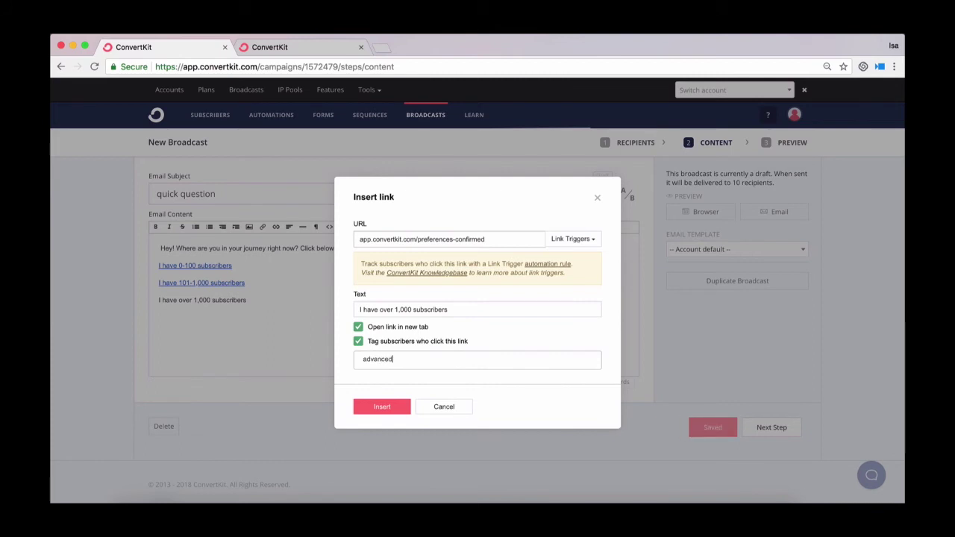
pyautogui.click(382, 409)
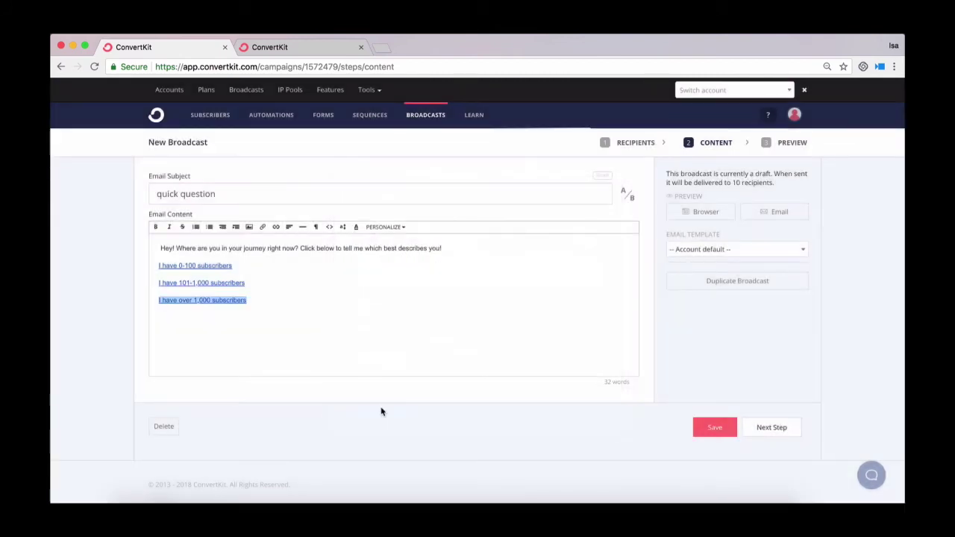
# Step: Add three lines below the subscriber-count links reading "Hair", "Makeup" and "I want it all!"
pyautogui.click(310, 327)
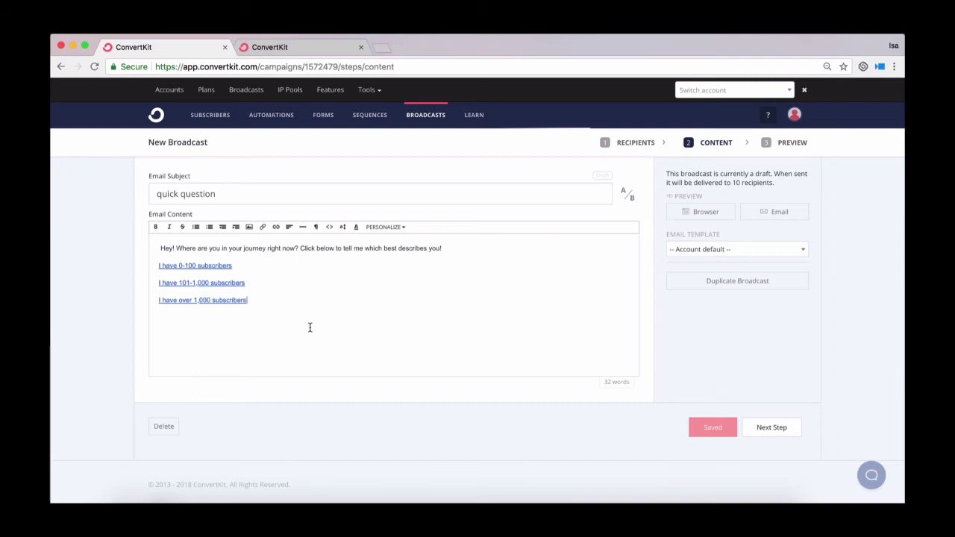
pyautogui.press('Return')
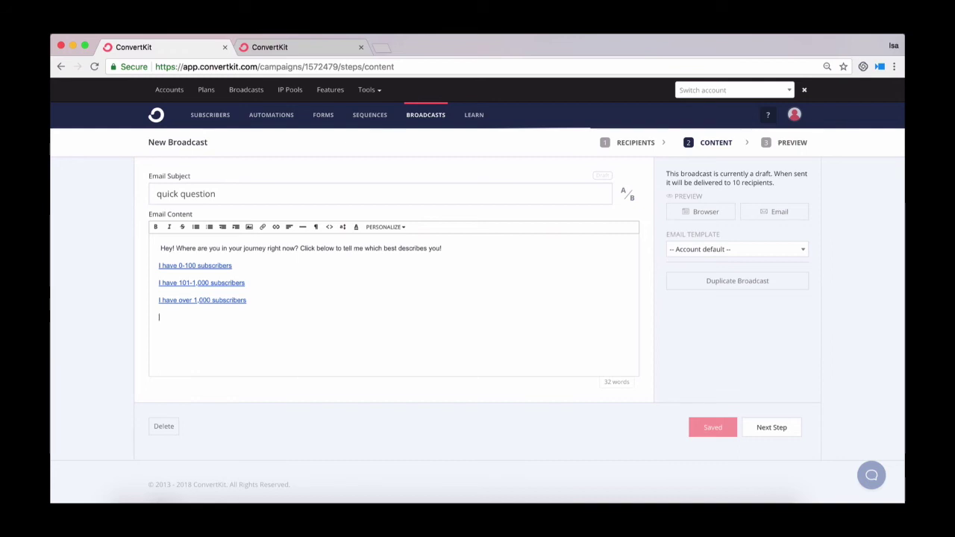
pyautogui.write('Ha')
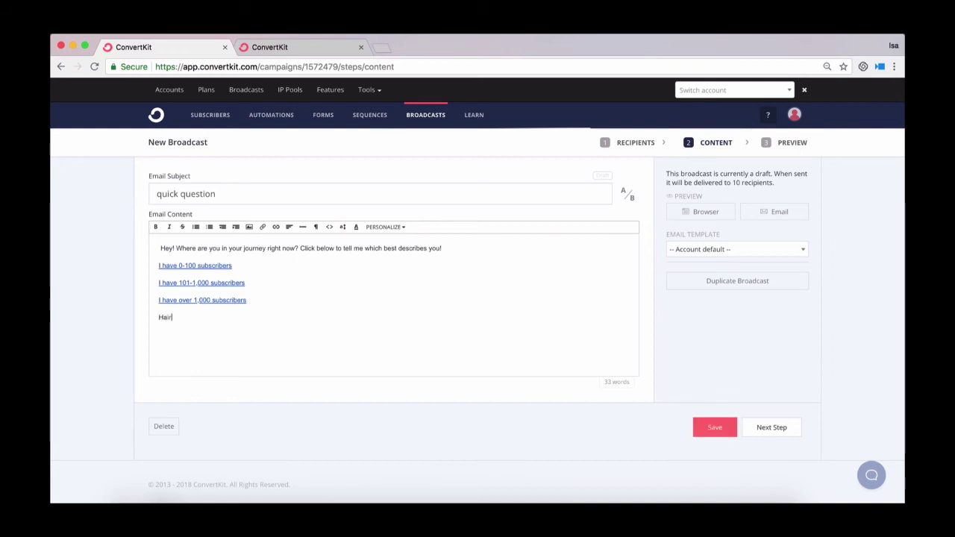
pyautogui.write('ir')
pyautogui.press('Return')
pyautogui.write('Makue')
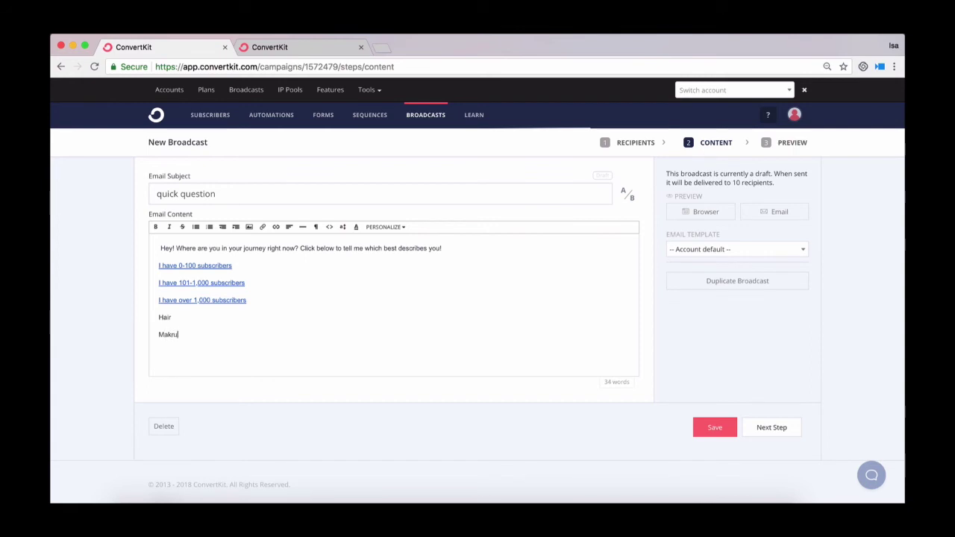
pyautogui.press('BackSpace')
pyautogui.press('BackSpace')
pyautogui.write('eup')
pyautogui.press('Return')
pyautogui.write('I want it all!')
# Step: Link the "Hair" line to app.convertkit.com/preferences-confirmed, opening in a new tab and tagging subscribers who click it as "hair"
pyautogui.moveTo(175, 317); pyautogui.dragTo(148, 321)
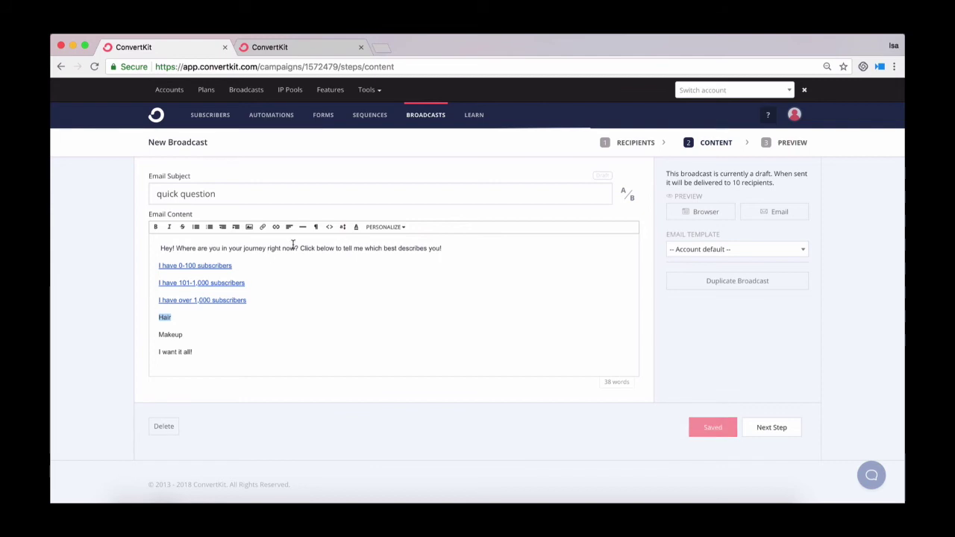
pyautogui.click(276, 228)
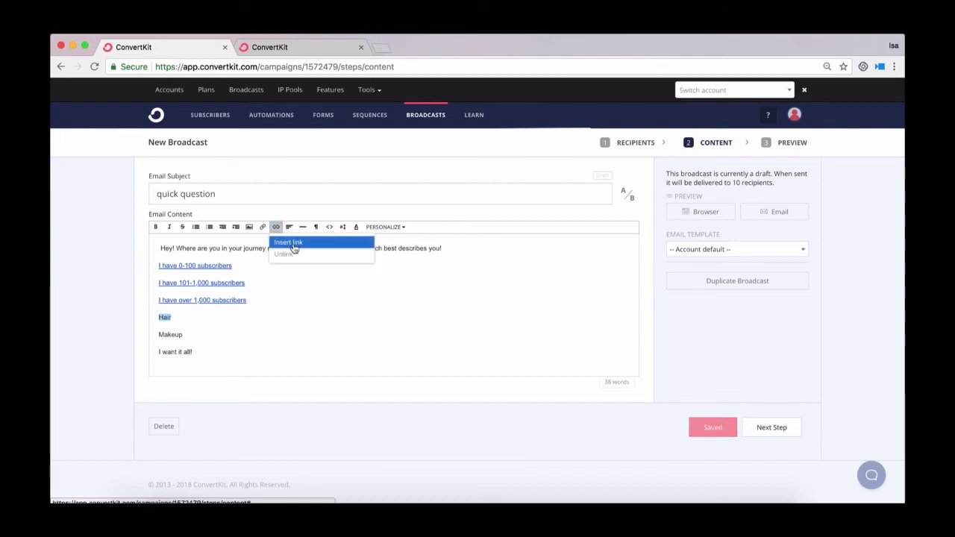
pyautogui.click(285, 242)
pyautogui.write('app.convertkit.com/preferences-confirmed')
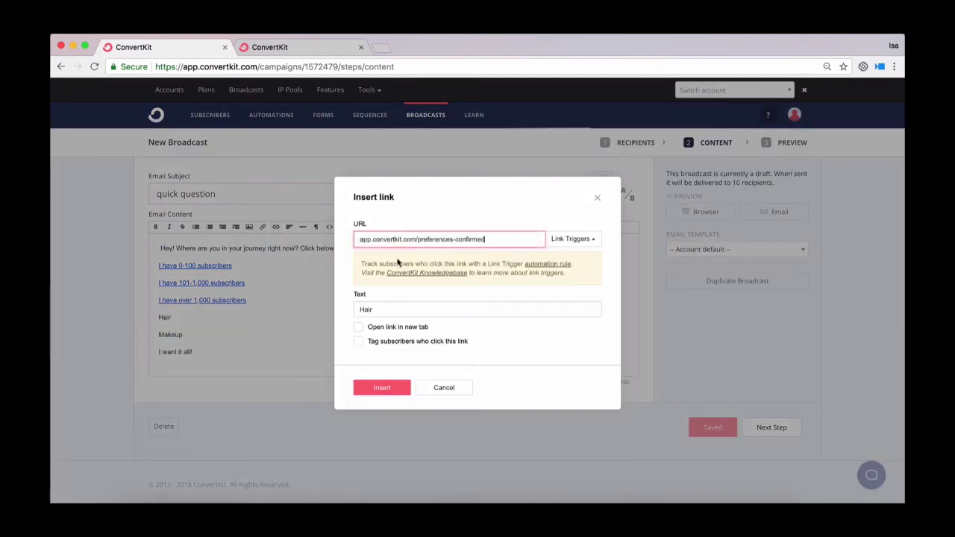
pyautogui.click(373, 326)
pyautogui.click(358, 341)
pyautogui.click(392, 361)
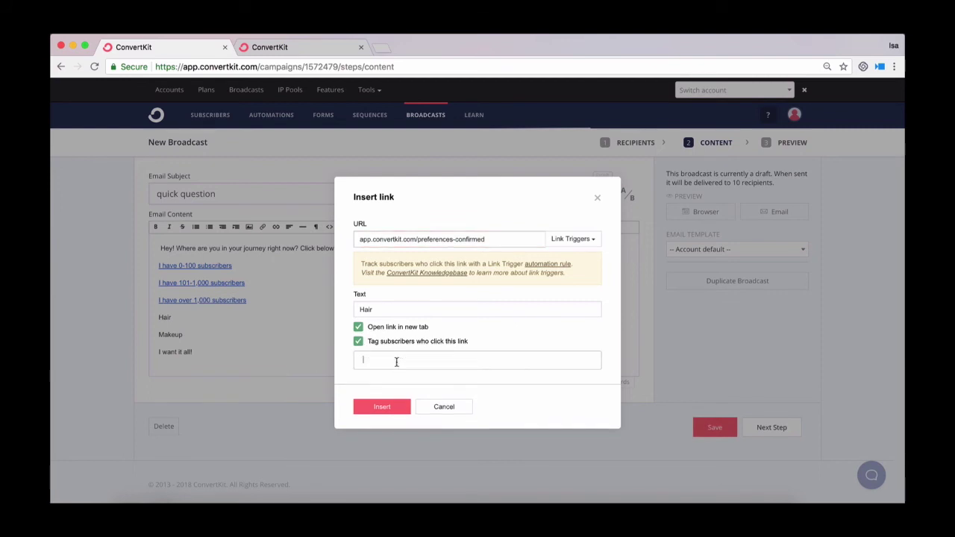
pyautogui.write('hair')
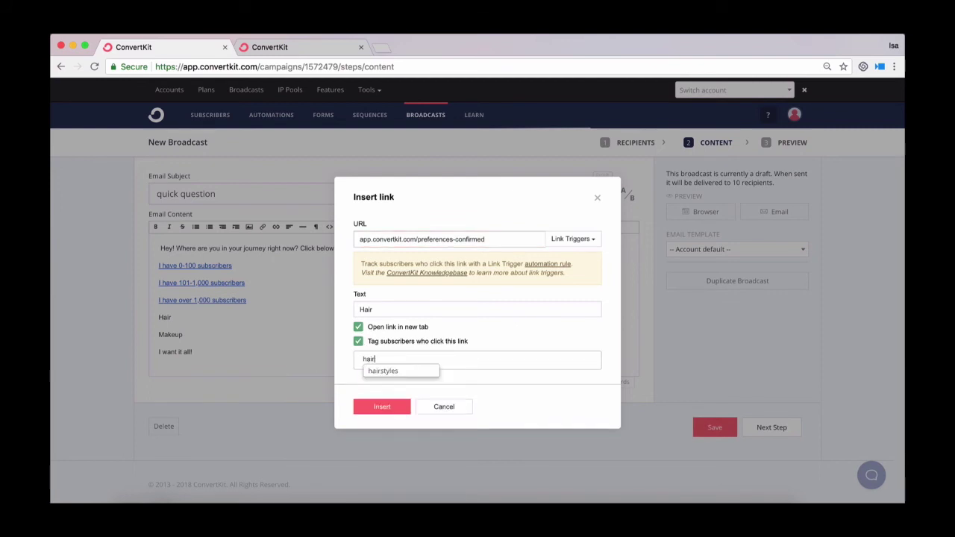
pyautogui.click(385, 410)
# Step: Link the "Makeup" line to app.convertkit.com/preferences-confirmed, opening in a new tab and tagging subscribers who click it as "makeup"
pyautogui.moveTo(191, 335); pyautogui.dragTo(138, 337)
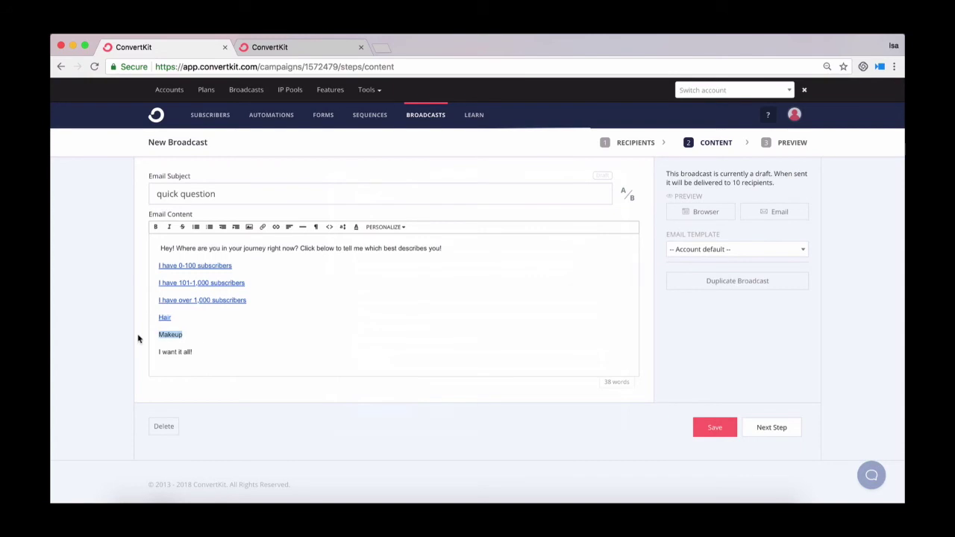
pyautogui.click(274, 228)
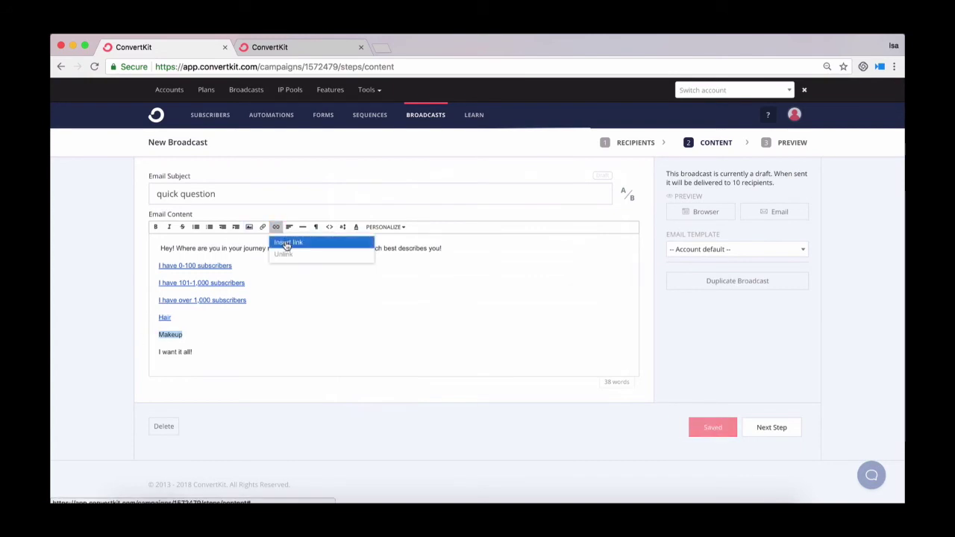
pyautogui.click(282, 241)
pyautogui.write('app.convertkit.com/preferences-confirmed')
pyautogui.click(358, 327)
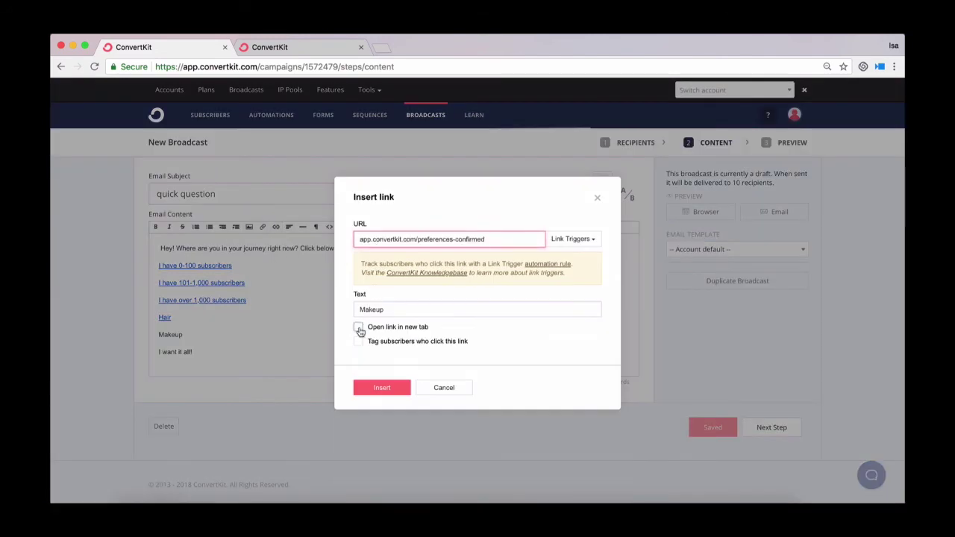
pyautogui.click(358, 341)
pyautogui.click(392, 359)
pyautogui.write('makeup')
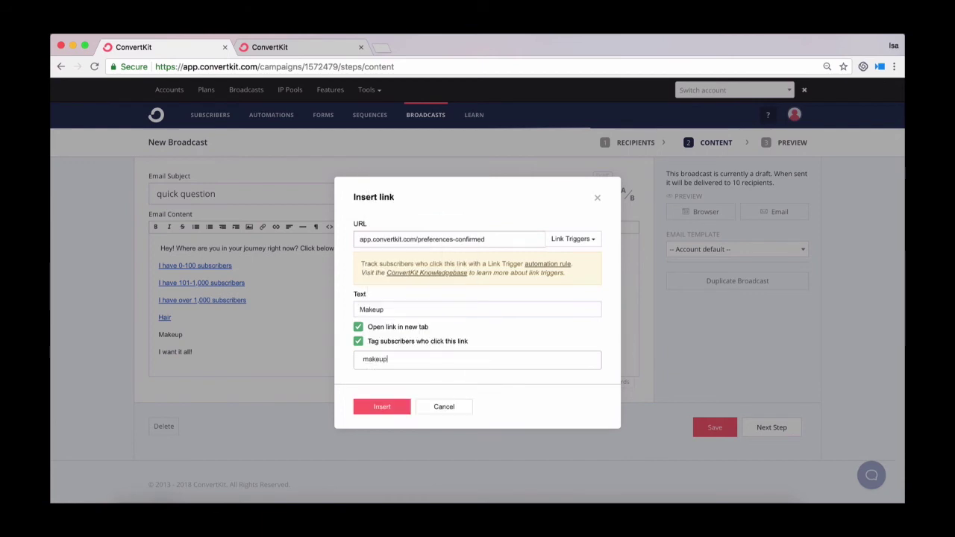
pyautogui.click(382, 409)
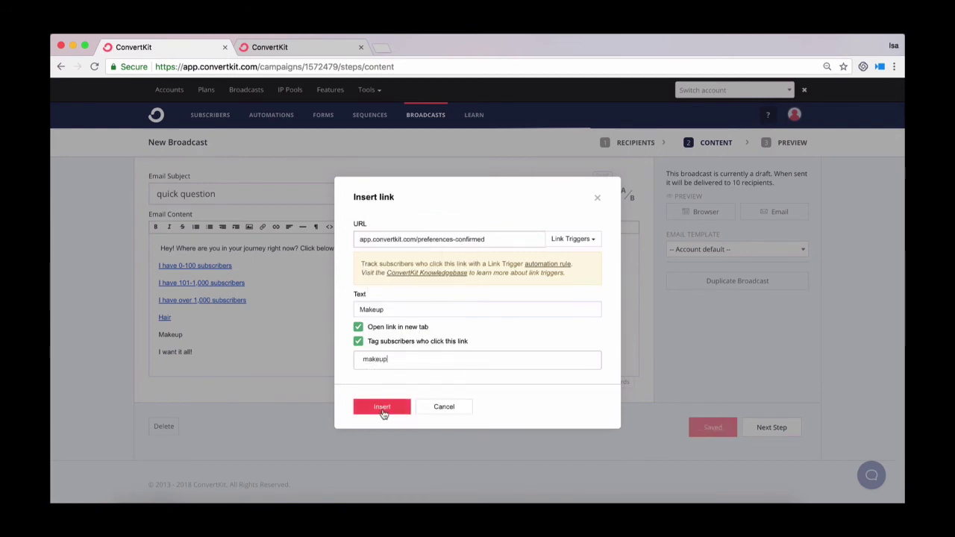
pyautogui.click(382, 409)
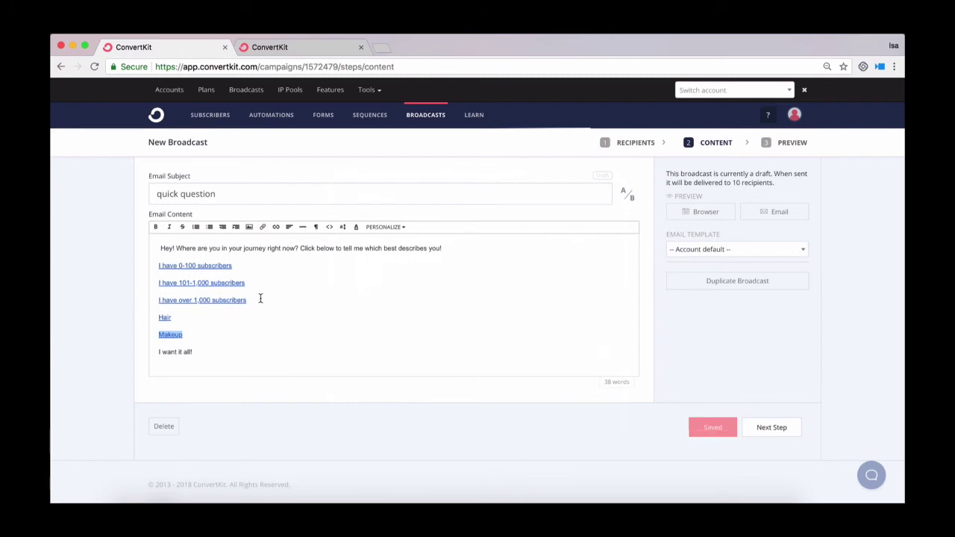
pyautogui.click(172, 336)
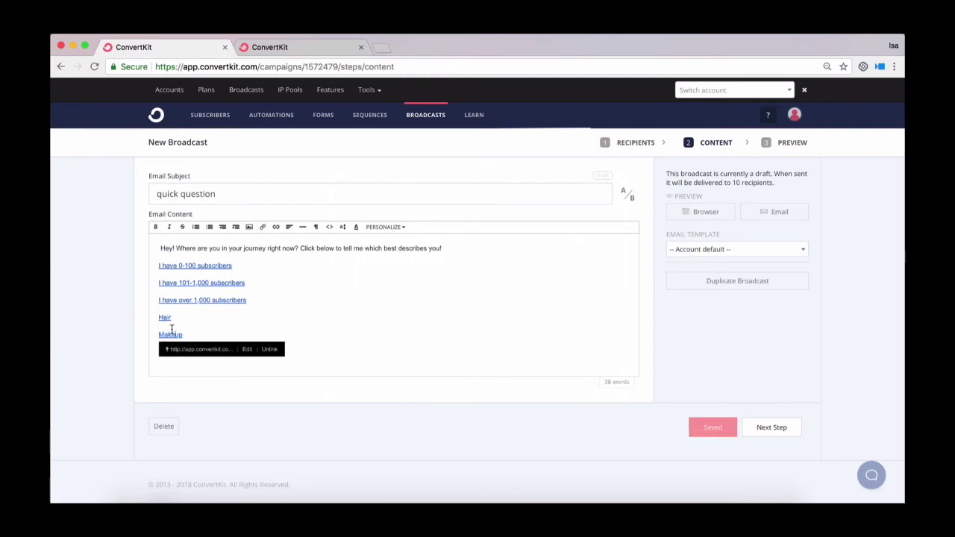
pyautogui.click(209, 328)
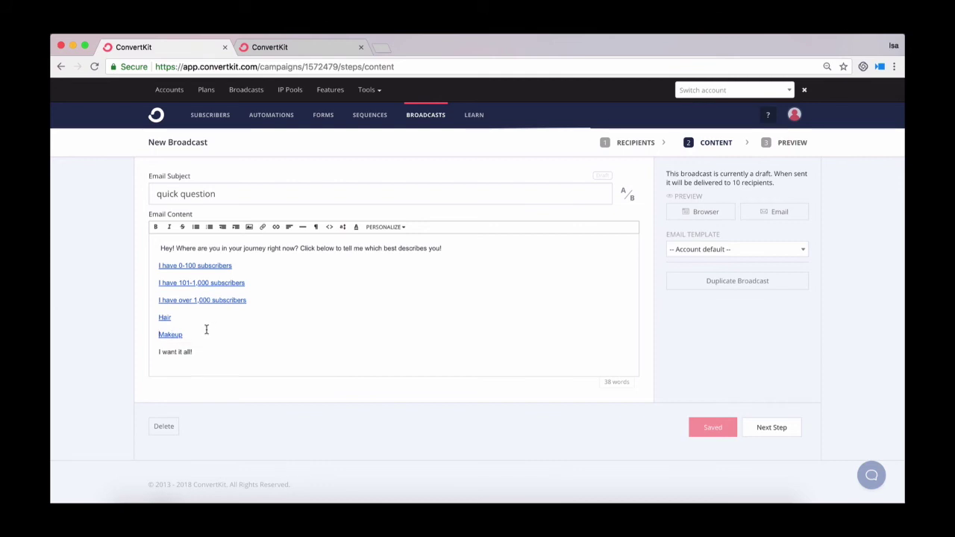
# Step: Link "I want it all!" to app.convertkit.com/preferences-confirmed, opening in a new tab and tagging subscribers who click it as "super fans"
pyautogui.moveTo(200, 353); pyautogui.dragTo(144, 358)
pyautogui.click(276, 227)
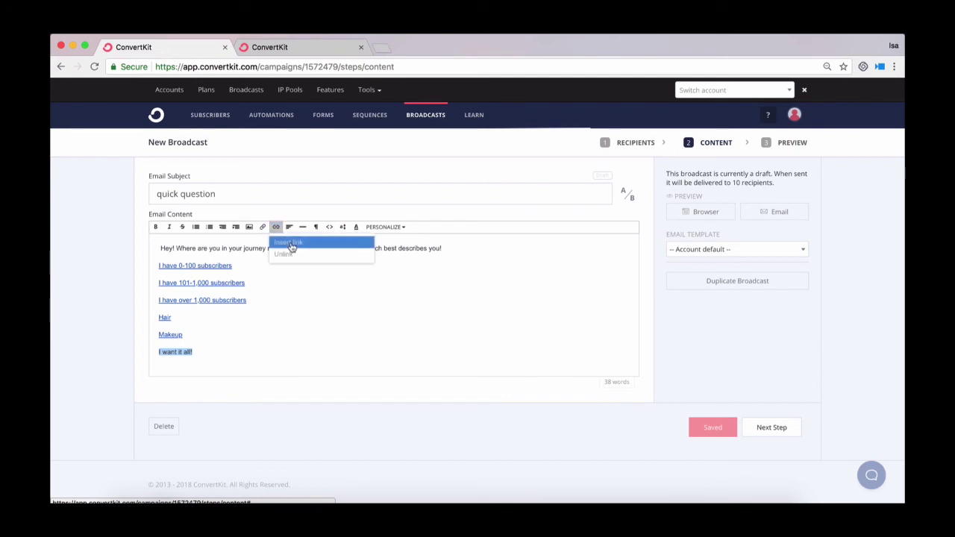
pyautogui.click(288, 240)
pyautogui.write('app.convertkit.com/preferences-confirmed')
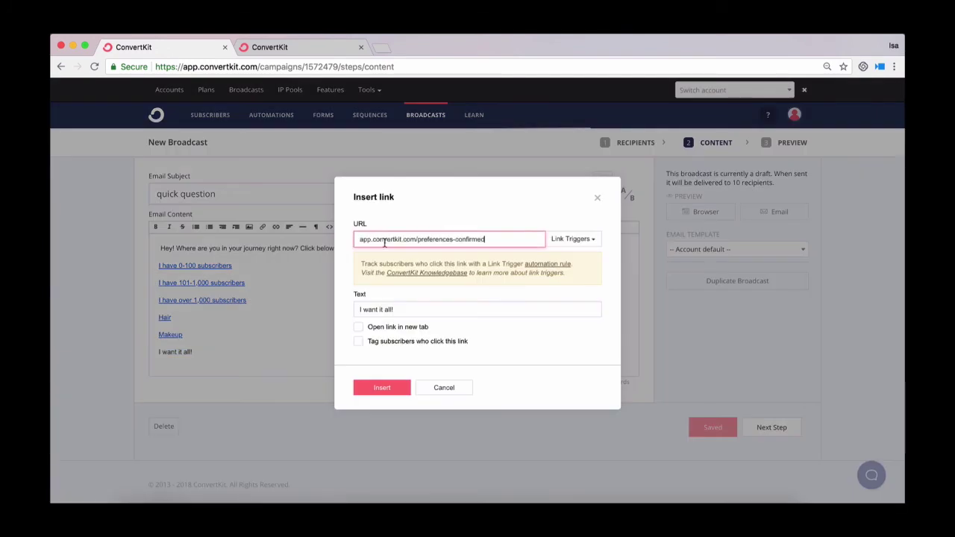
pyautogui.click(358, 327)
pyautogui.click(358, 341)
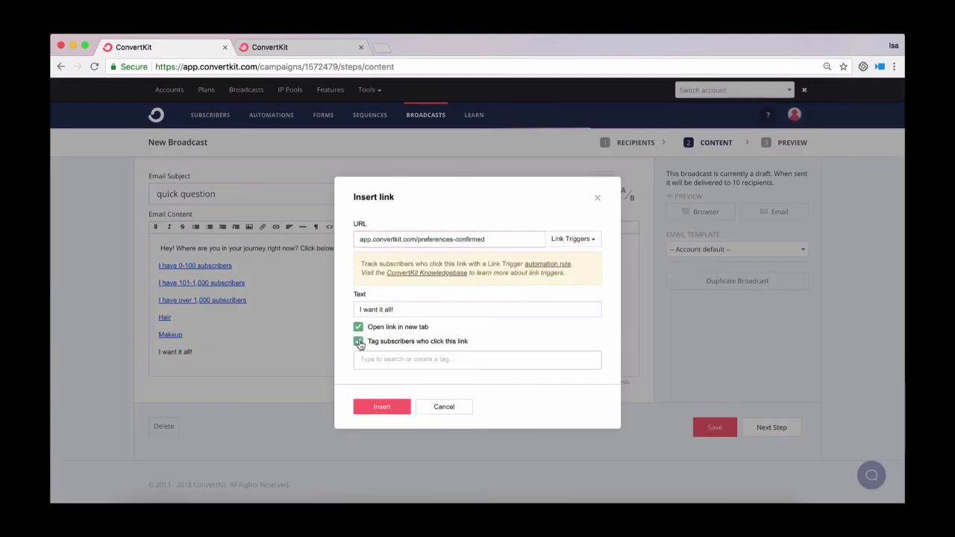
pyautogui.click(381, 362)
pyautogui.write('super r')
pyautogui.write('ans')
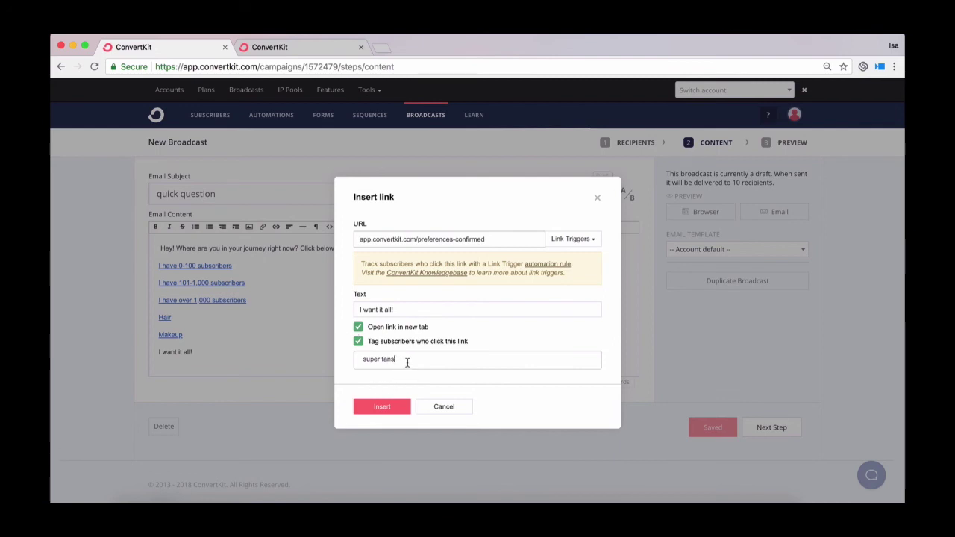
pyautogui.click(379, 408)
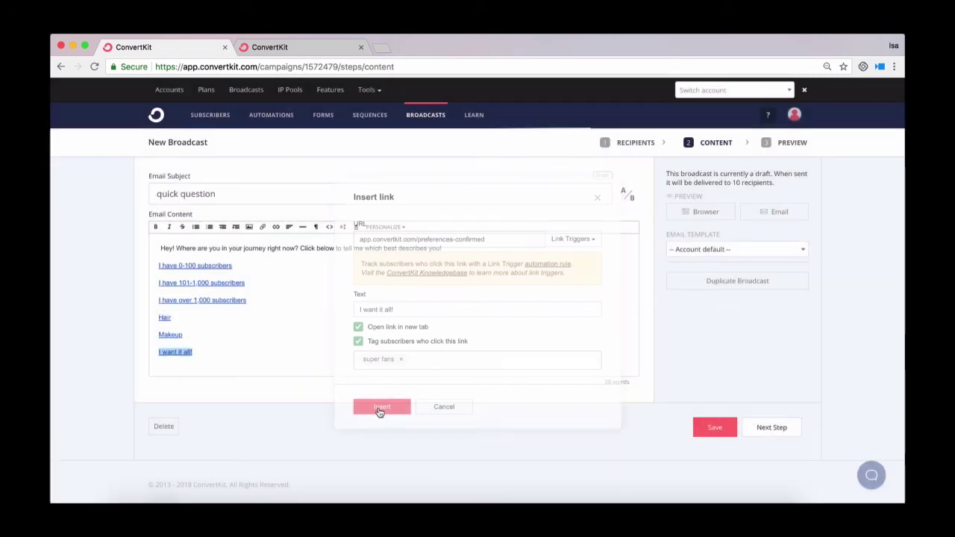
# Step: Add a separator line containing "~" between the subscriber-count links and the "Hair" link
pyautogui.click(252, 301)
pyautogui.press('Return')
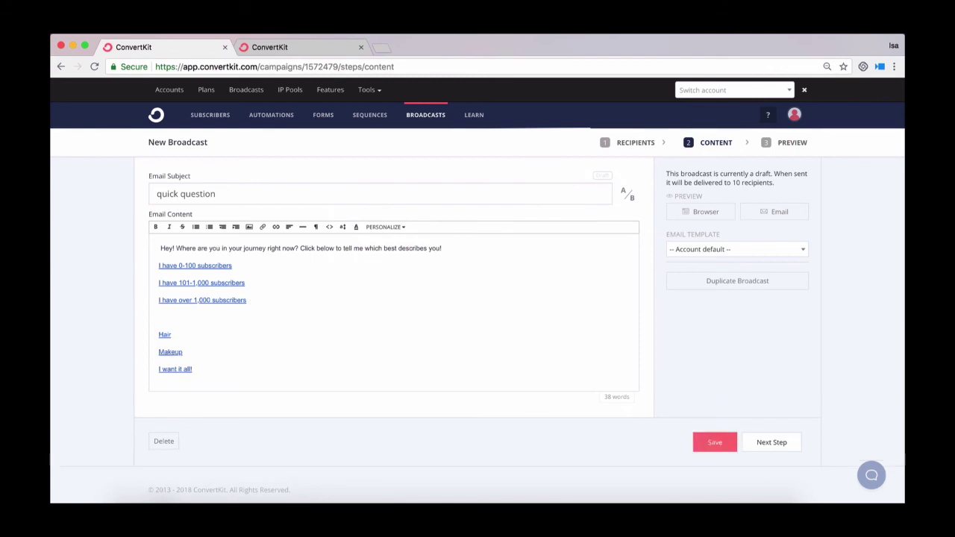
pyautogui.write('-')
pyautogui.scroll(-1, 241, 339)
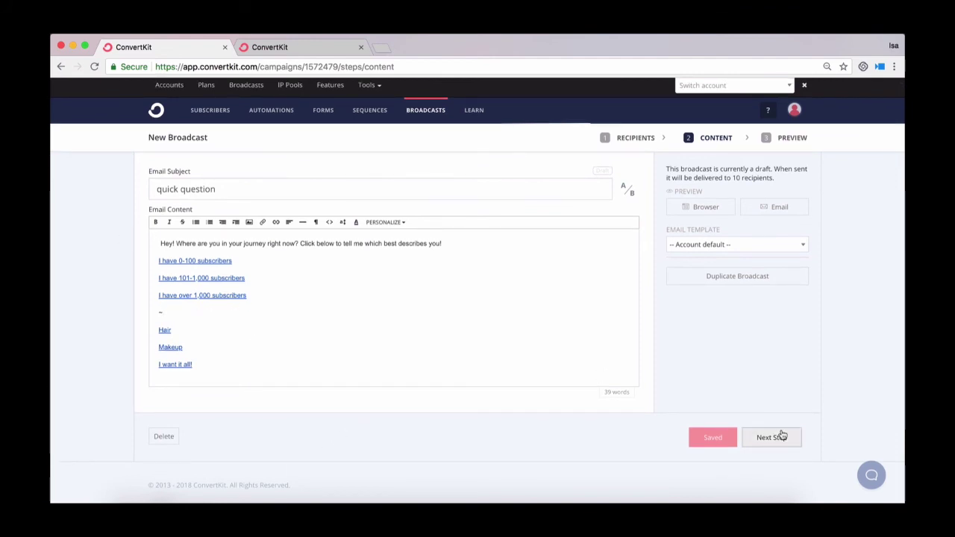
# Step: Check the "I have 0-100 subscribers" link in the email and advance the "quick question" broadcast to its preview
pyautogui.click(192, 260)
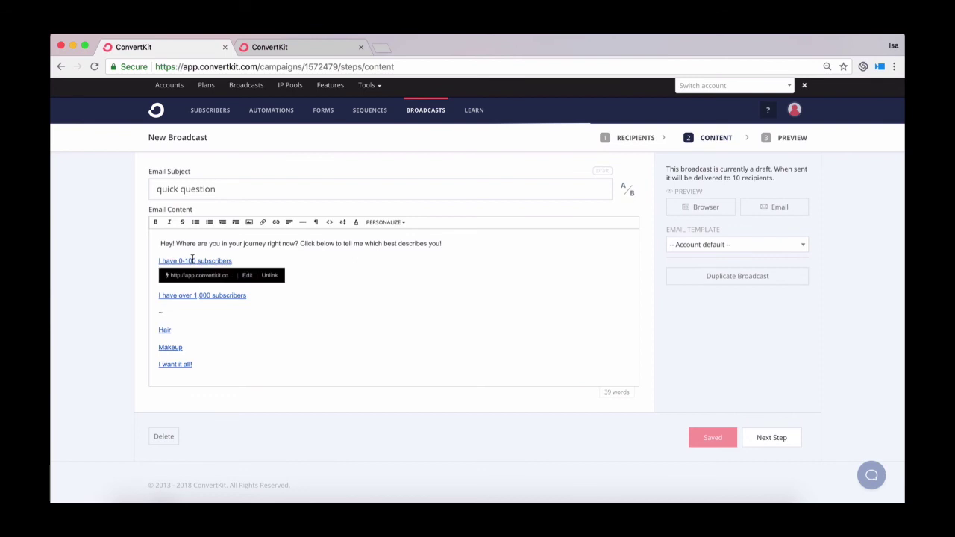
pyautogui.click(403, 303)
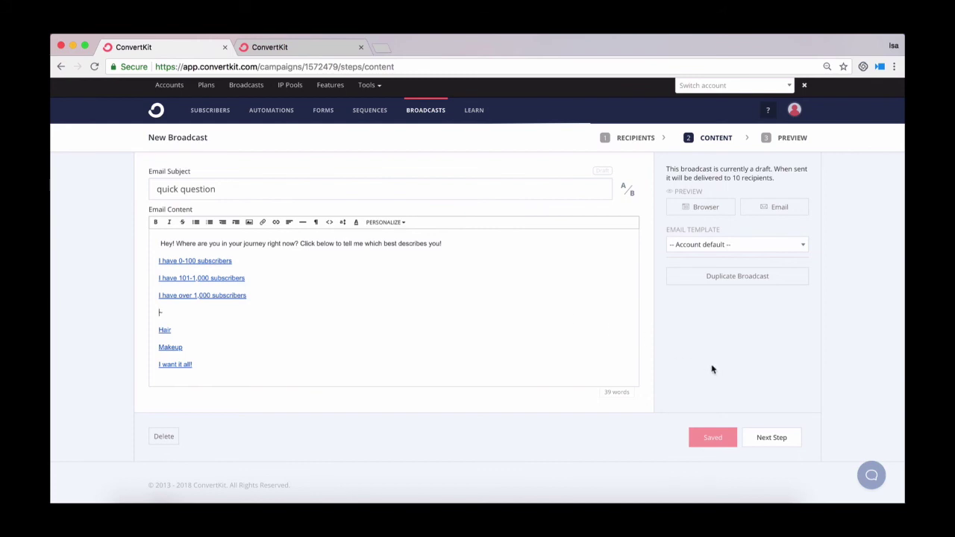
pyautogui.click(776, 439)
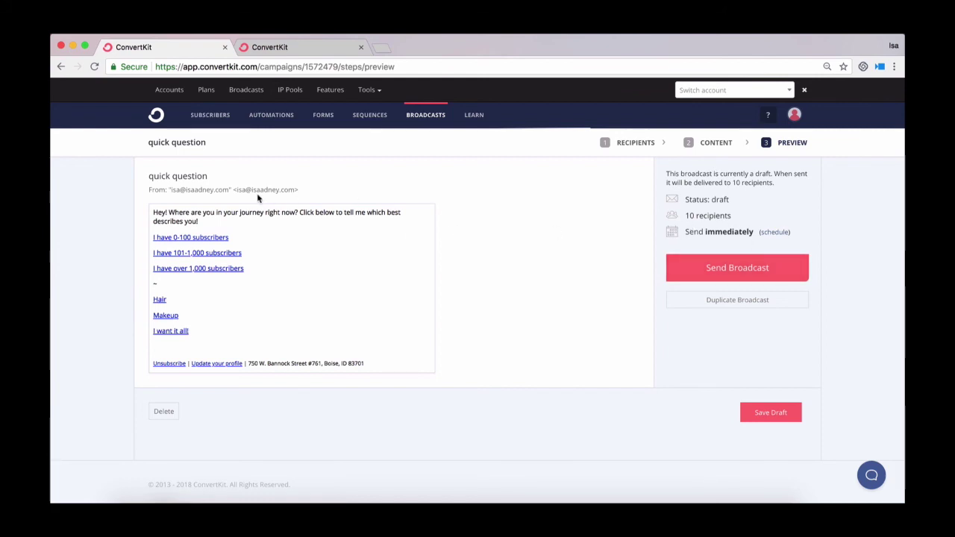
# Step: View the confirmed subscribers who carry the "advanced" tag
pyautogui.click(199, 117)
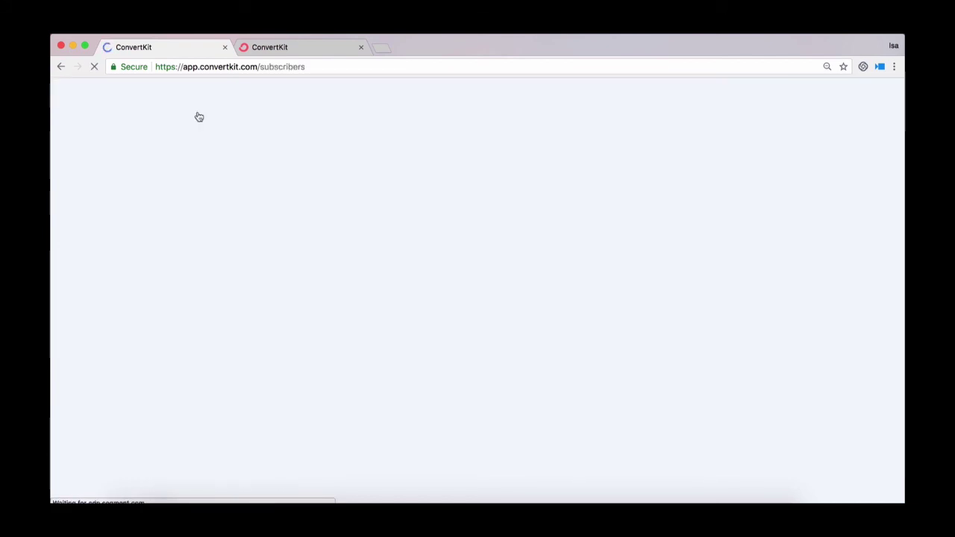
pyautogui.scroll(-3, 601, 326)
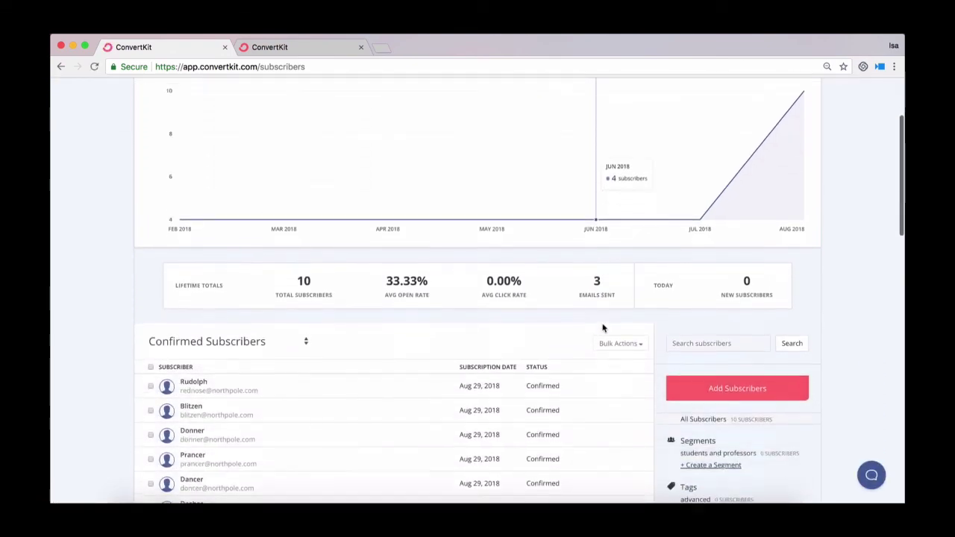
pyautogui.scroll(-3, 603, 328)
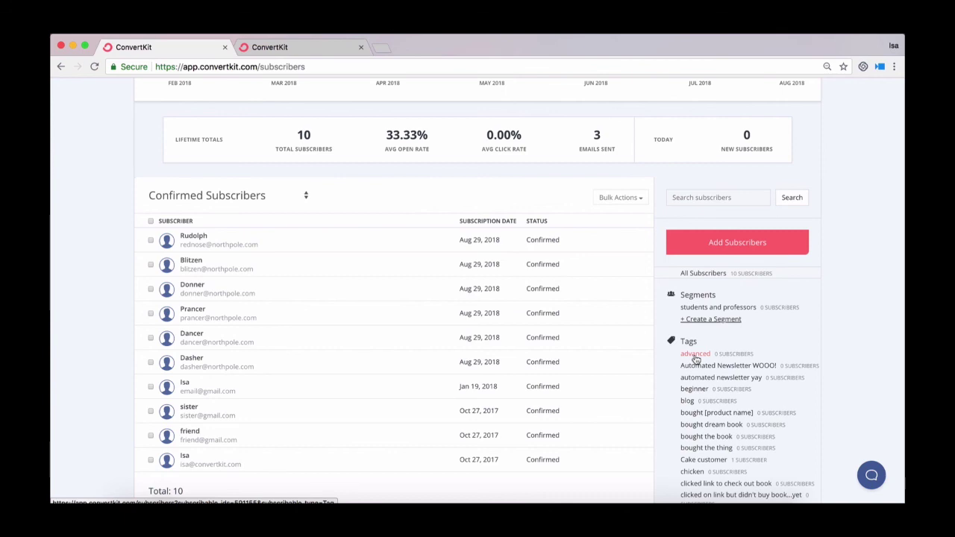
pyautogui.click(695, 355)
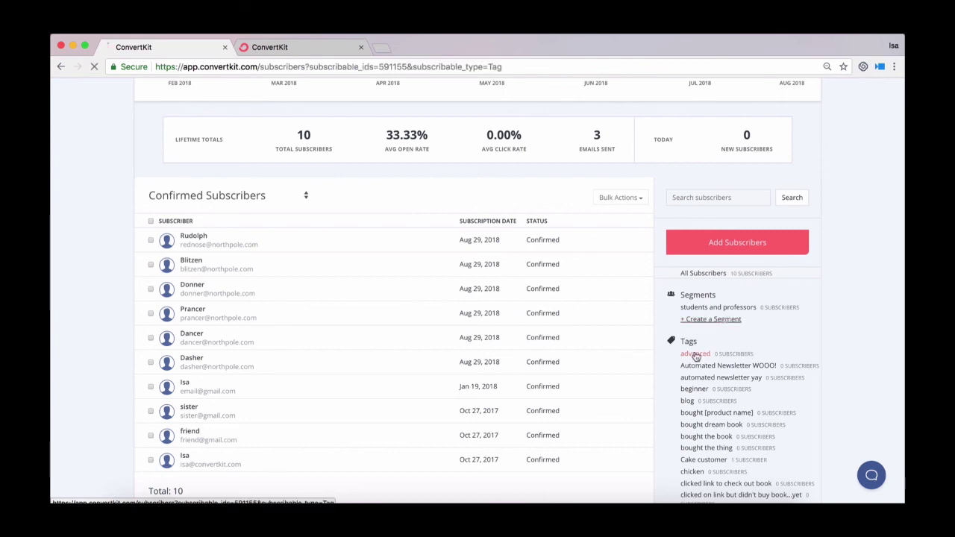
pyautogui.scroll(-5, 695, 356)
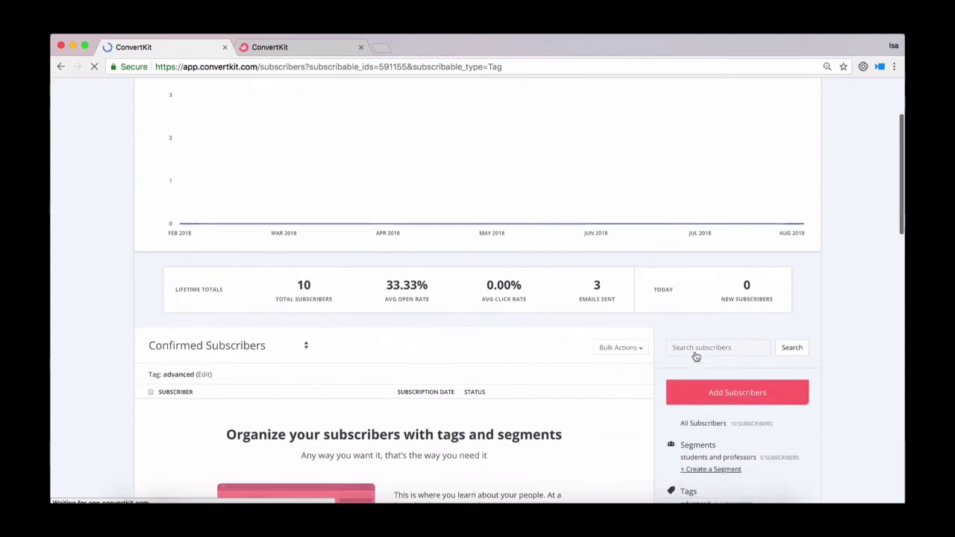
pyautogui.scroll(-1, 695, 356)
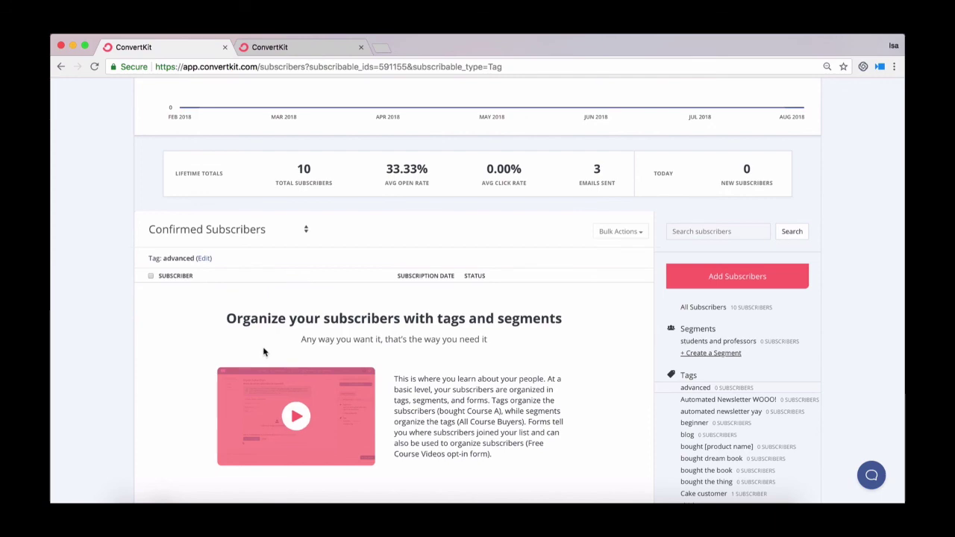
pyautogui.scroll(-1, 263, 352)
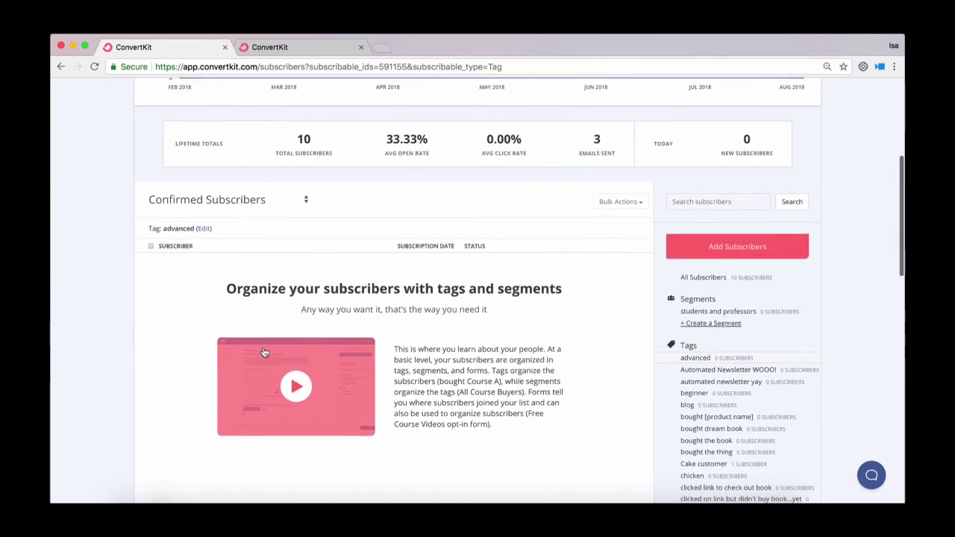
pyautogui.scroll(5, 264, 351)
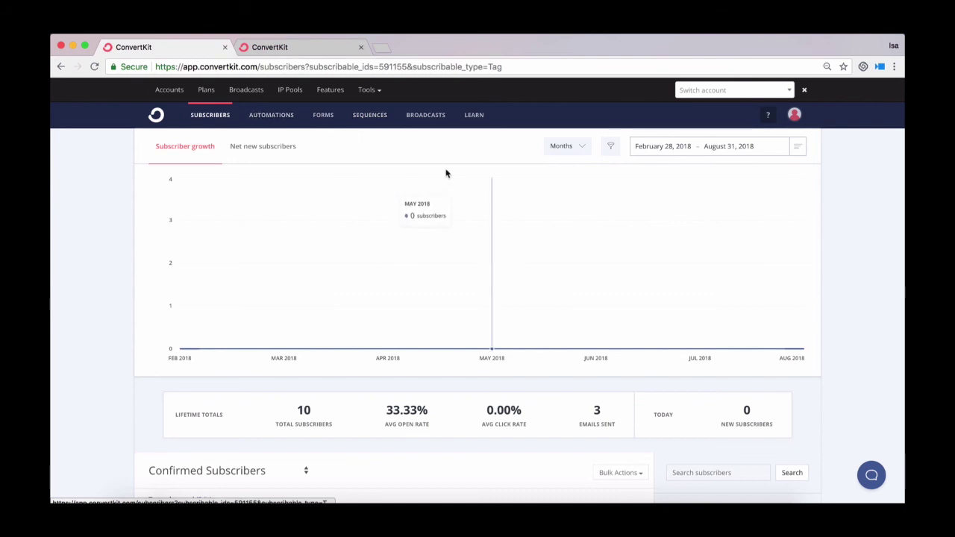
# Step: Create a new broadcast and change its recipient filter to people subscribed to the "advanced" tag
pyautogui.click(424, 117)
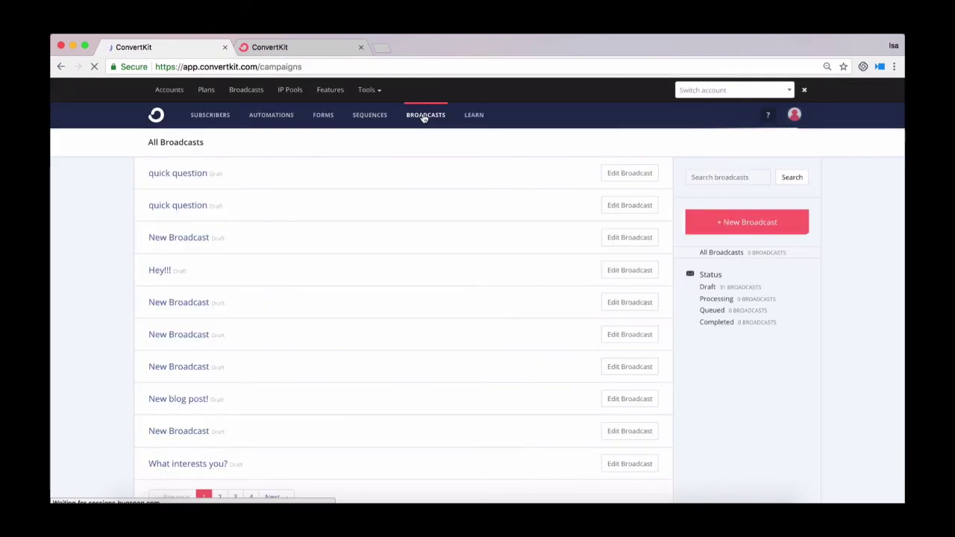
pyautogui.click(722, 228)
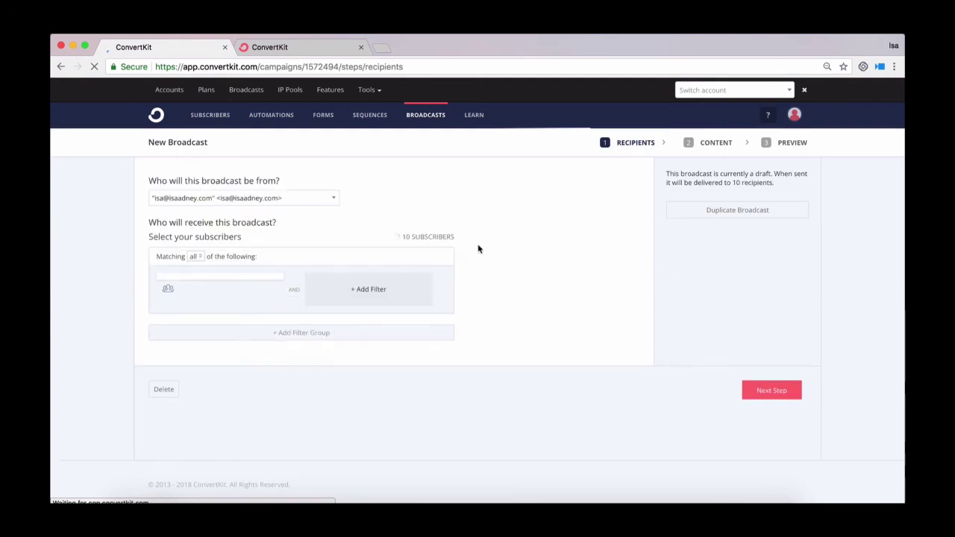
pyautogui.click(201, 291)
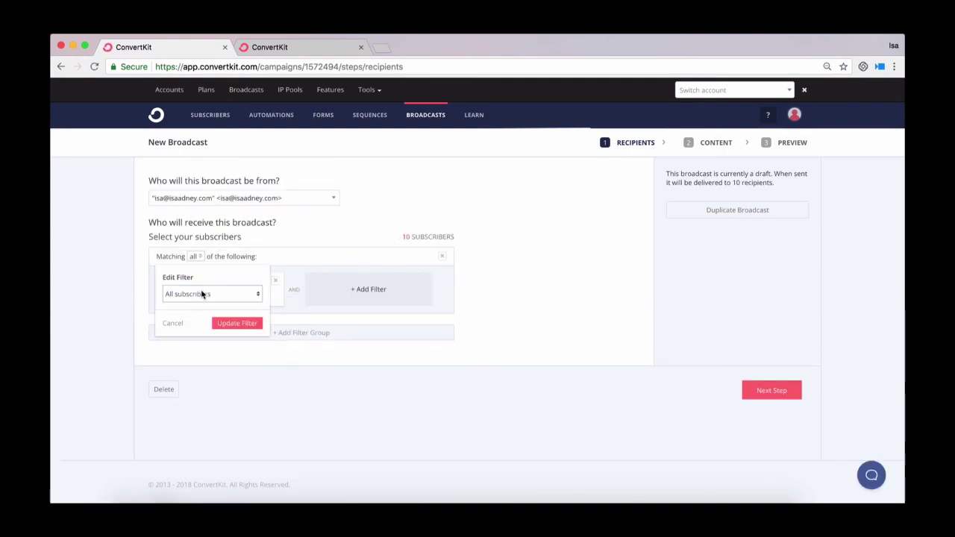
pyautogui.click(223, 295)
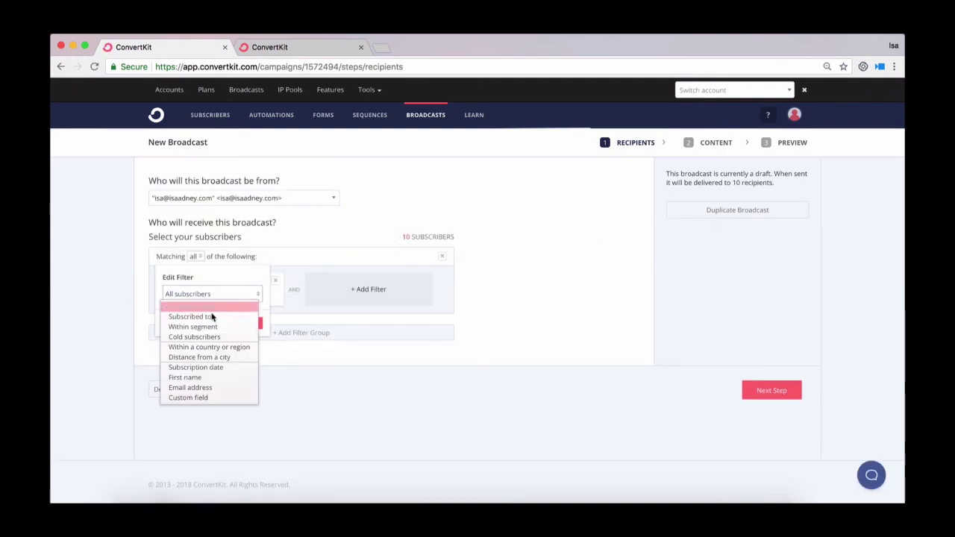
pyautogui.click(224, 317)
pyautogui.click(204, 316)
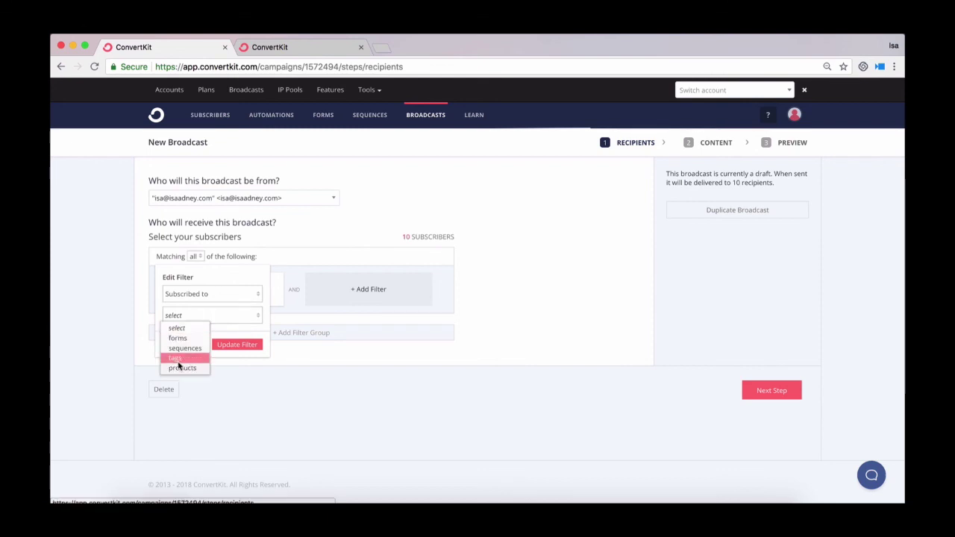
pyautogui.click(176, 358)
pyautogui.click(187, 336)
pyautogui.write('adv')
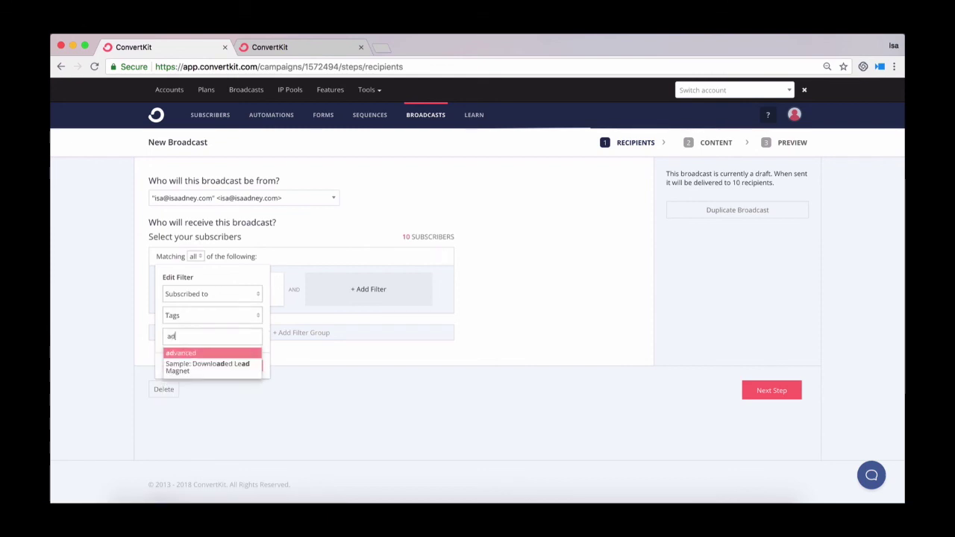
pyautogui.click(191, 353)
pyautogui.click(226, 367)
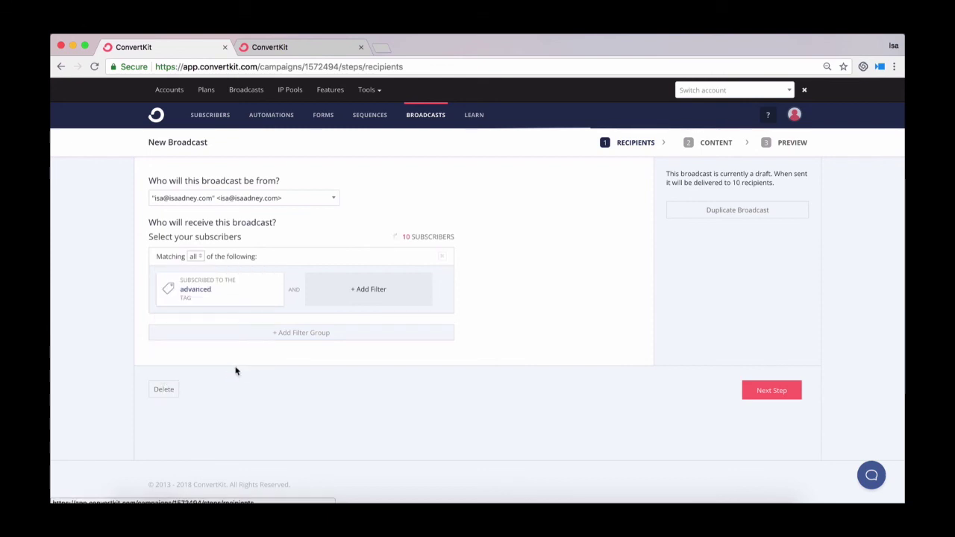